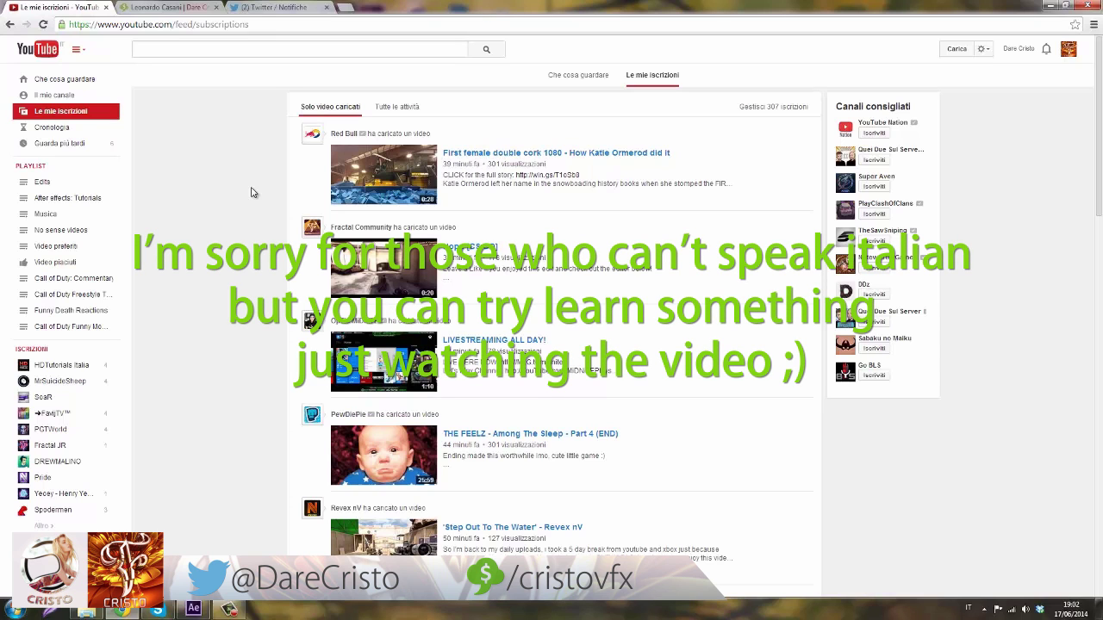
# Look over the Sellfy store and Twitter notifications in Chrome, then switch to After Effects.
pyautogui.click(158, 7)
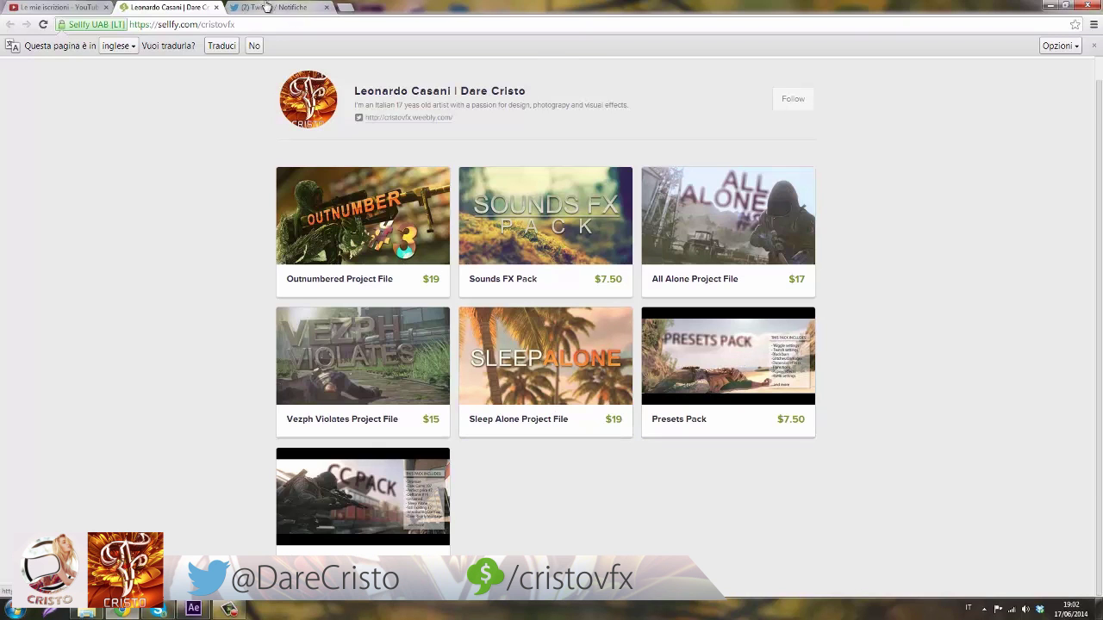
pyautogui.hotkey('ctrl', 'Tab')
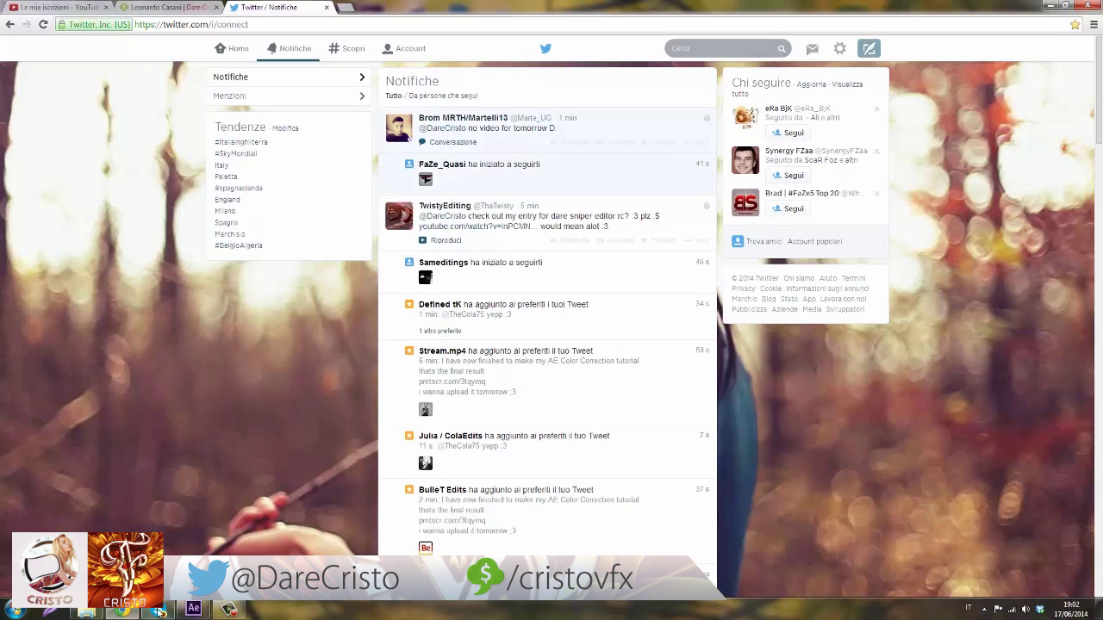
pyautogui.click(157, 611)
pyautogui.click(194, 610)
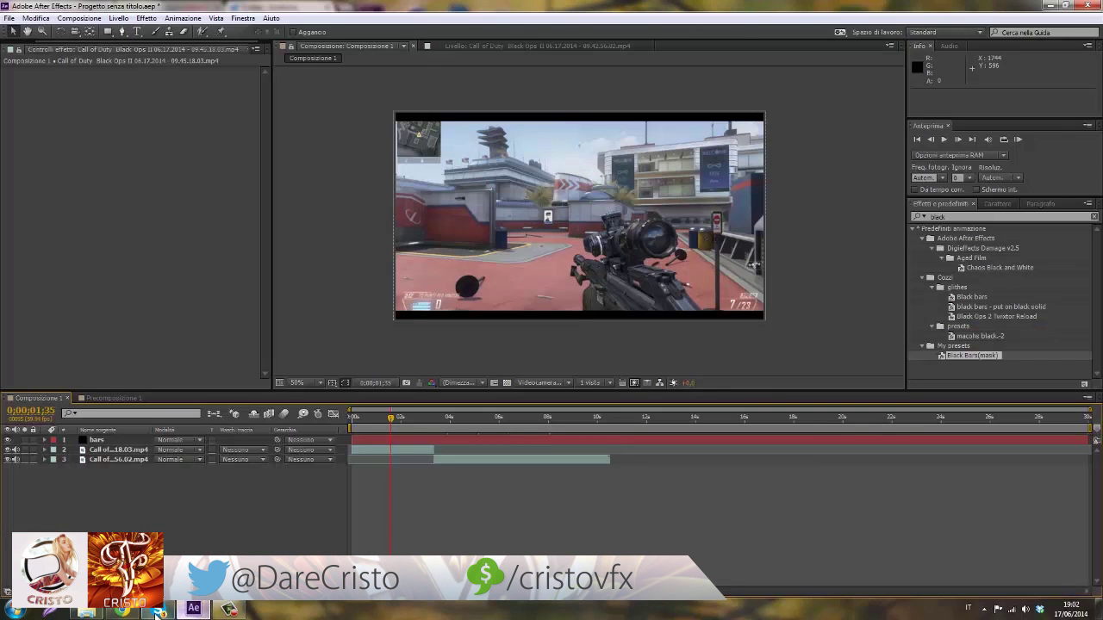
pyautogui.click(120, 612)
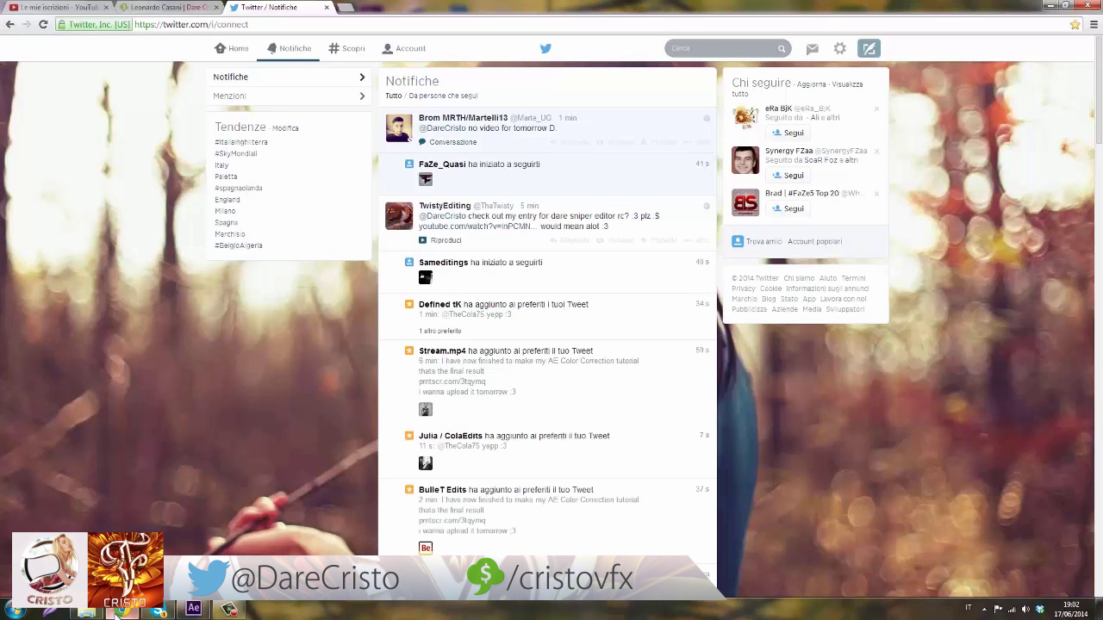
pyautogui.click(121, 612)
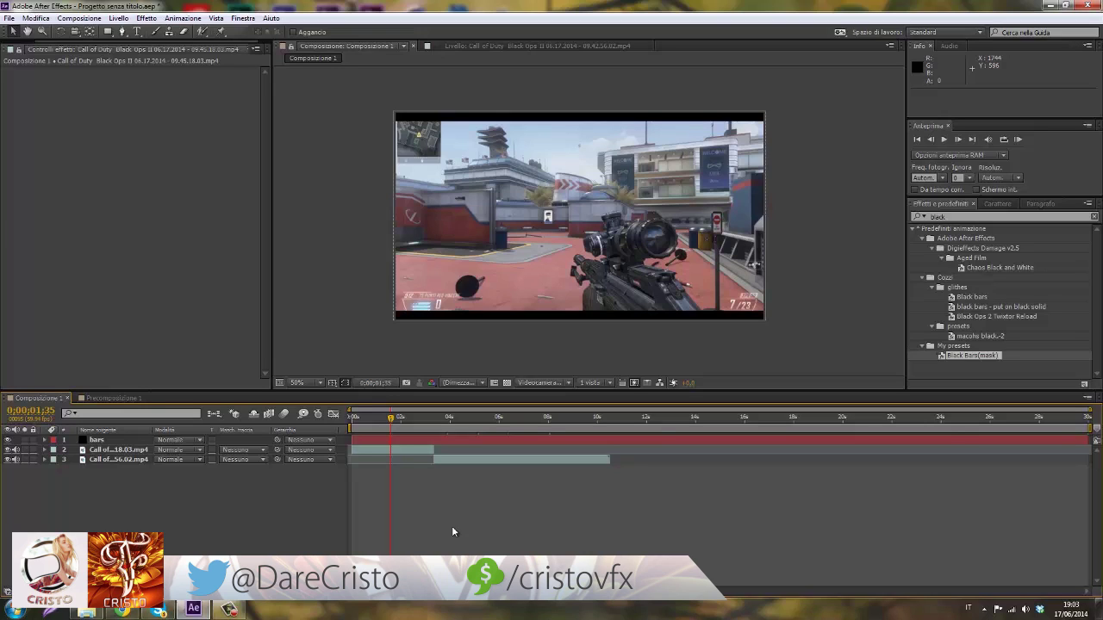
# Search 'look', apply Magic Bullet Looks to the upper Call of Duty clip, and launch its editor.
pyautogui.click(987, 217)
pyautogui.write('loo')
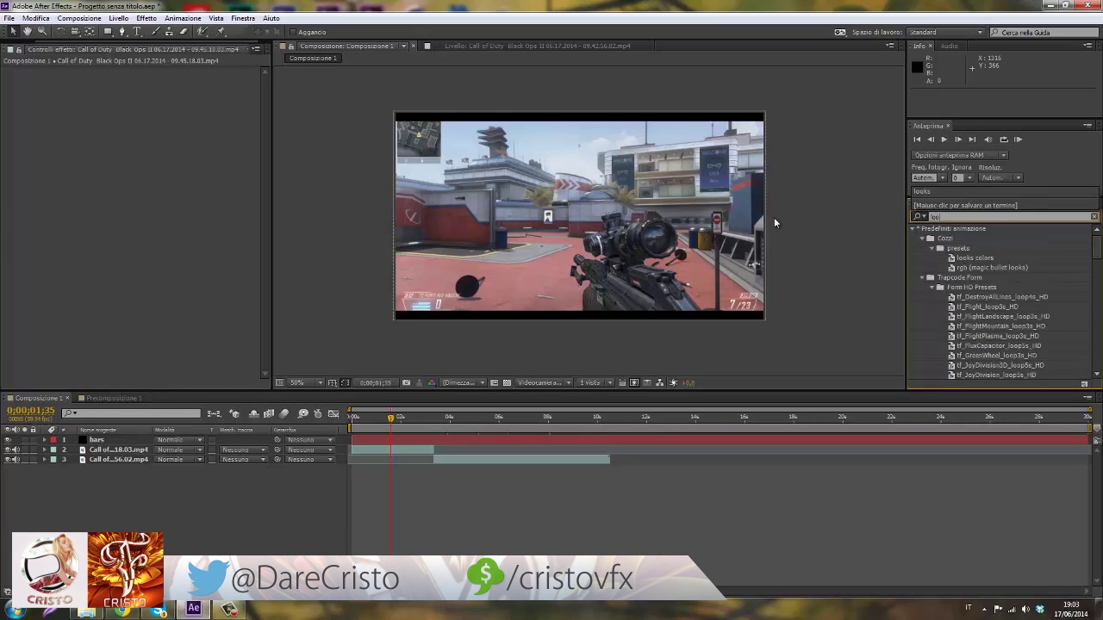
pyautogui.write('ks')
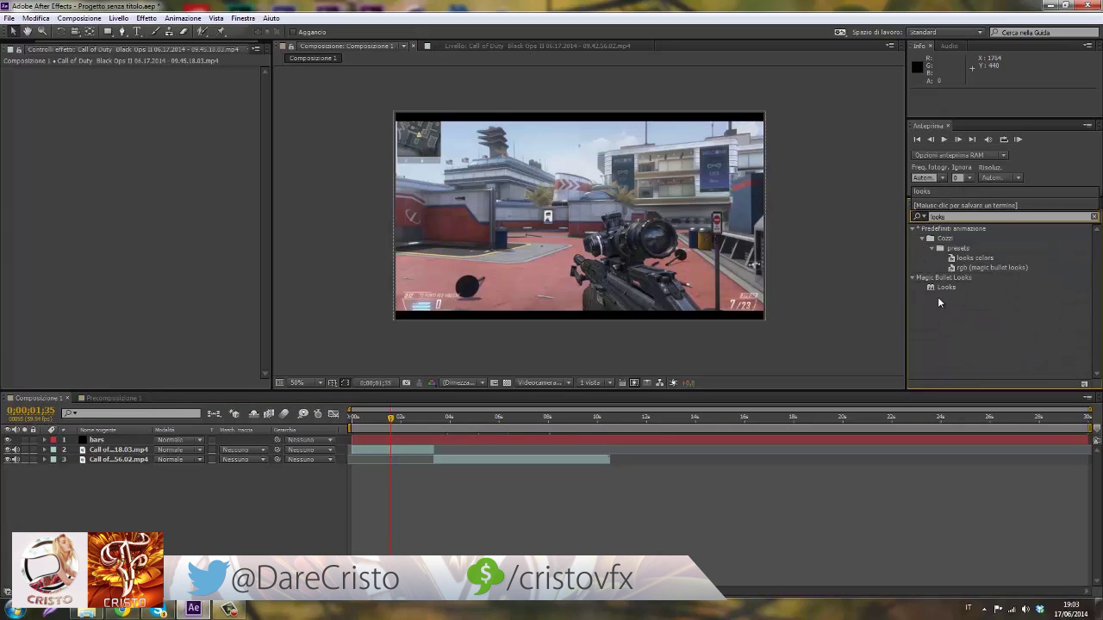
pyautogui.moveTo(941, 288); pyautogui.dragTo(428, 449)
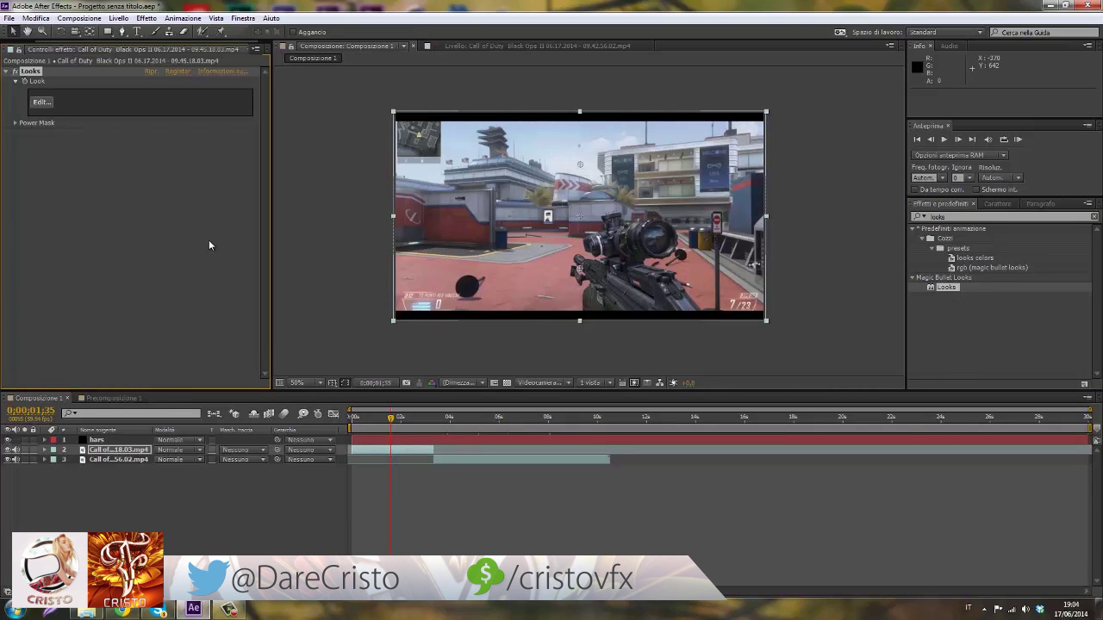
pyautogui.click(49, 103)
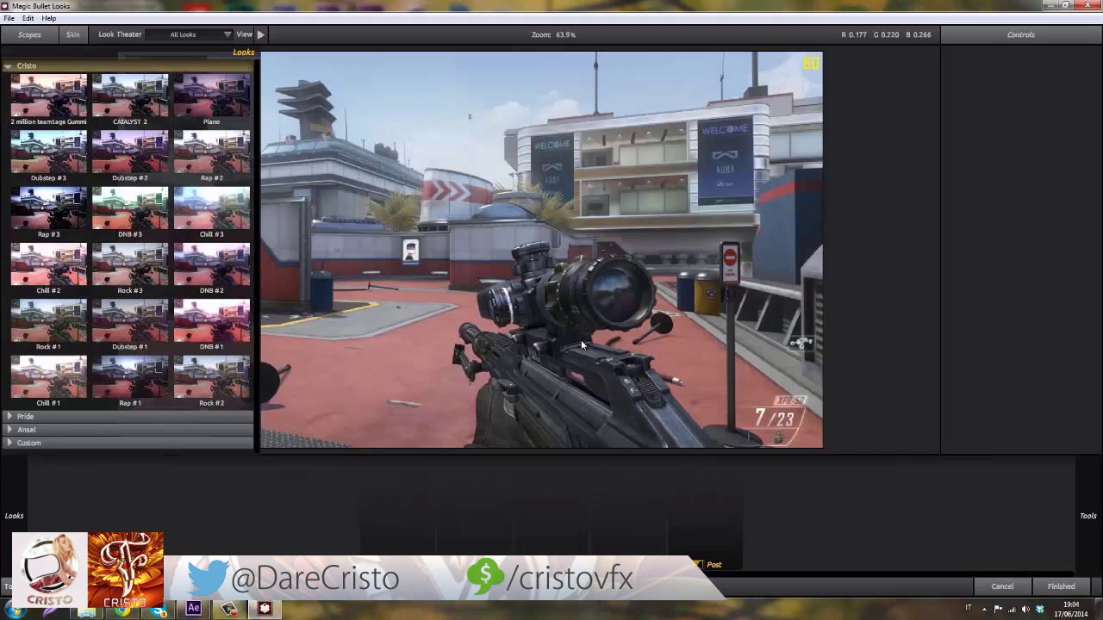
# Add a Curves tool from the Subject tools and raise its contrast to +0.310.
pyautogui.moveTo(859, 319)
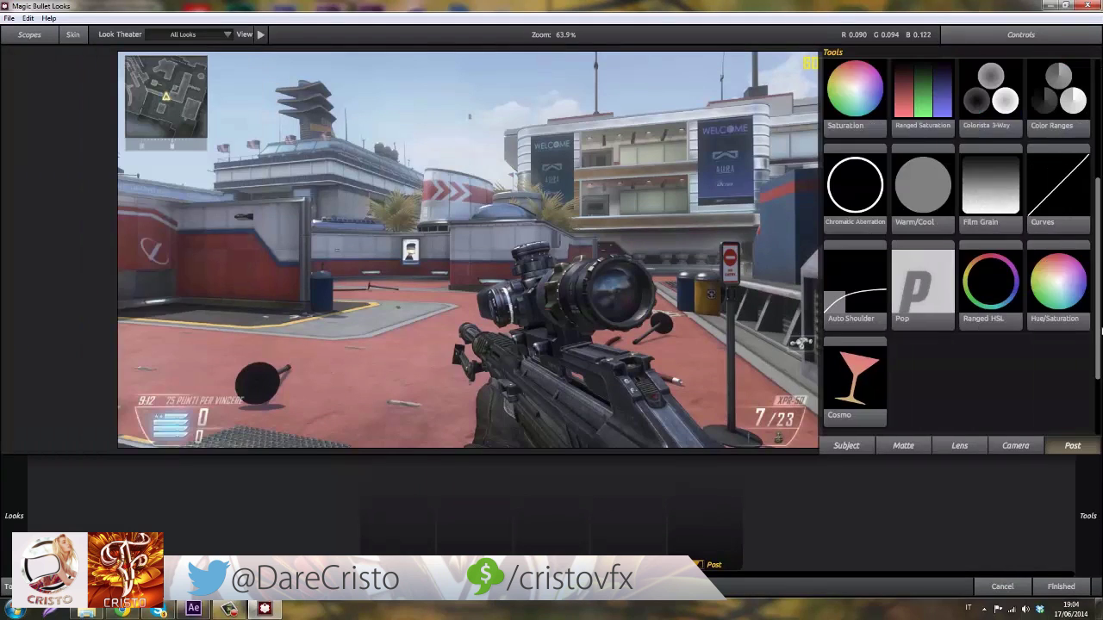
pyautogui.click(837, 446)
pyautogui.moveTo(983, 197); pyautogui.dragTo(397, 500)
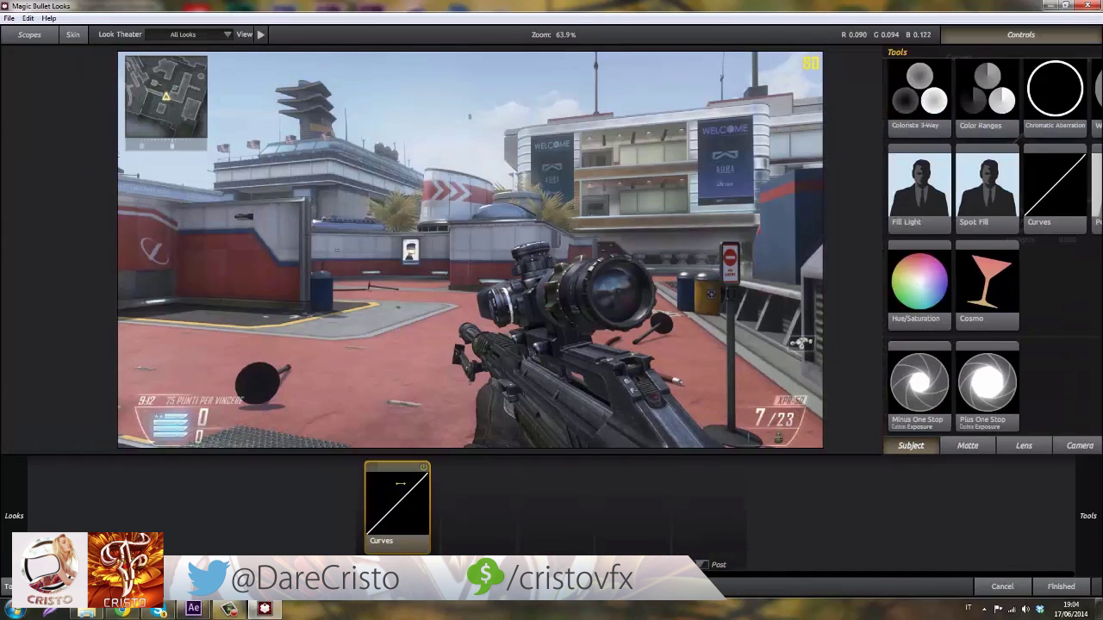
pyautogui.moveTo(1068, 210); pyautogui.dragTo(1076, 208)
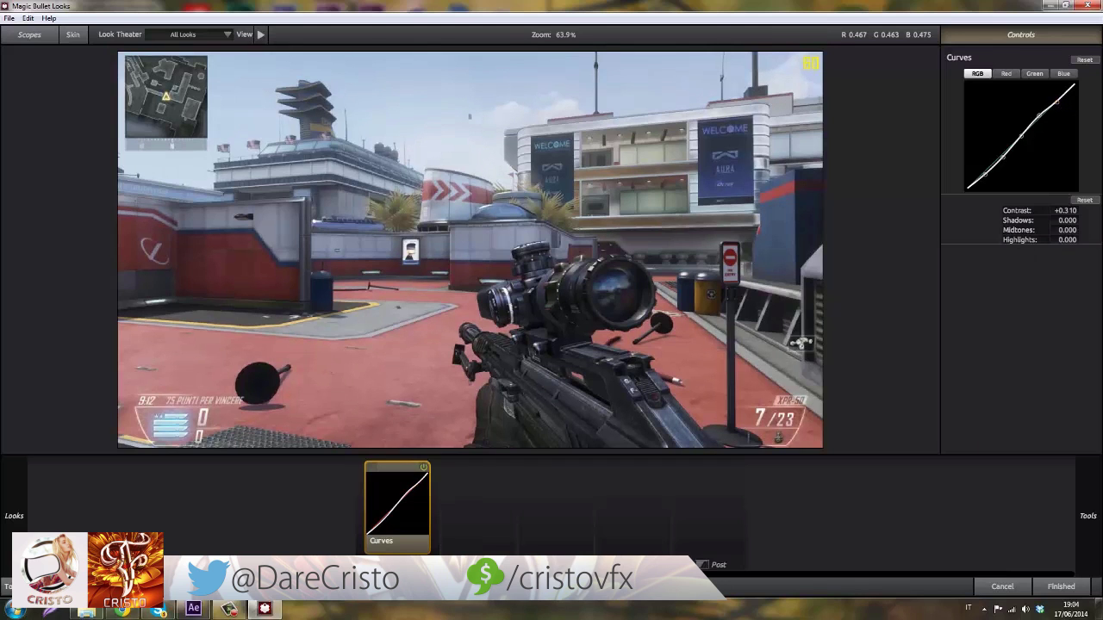
pyautogui.moveTo(1087, 282)
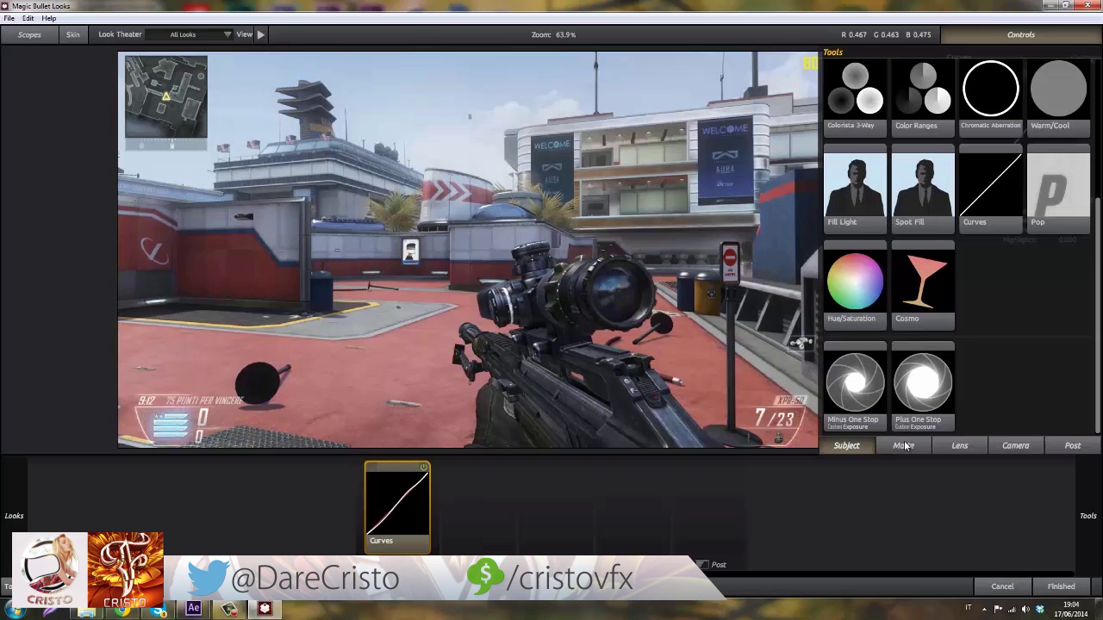
# Add Hue/Saturation and Ranged HSL tools from the Post category to the chain.
pyautogui.click(1084, 450)
pyautogui.moveTo(1058, 289); pyautogui.dragTo(717, 502)
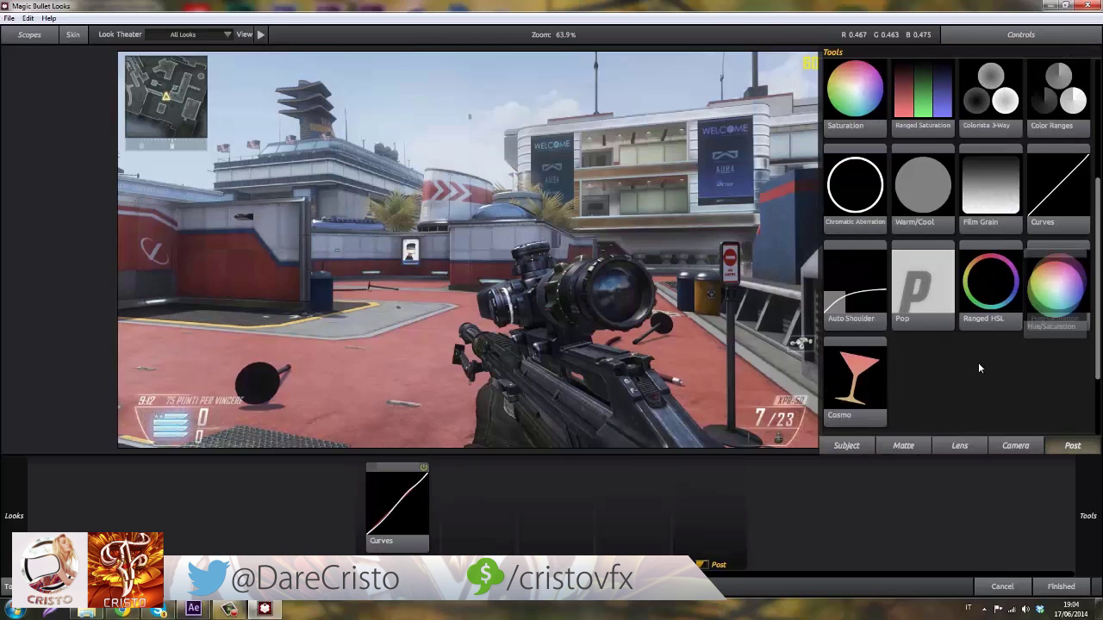
pyautogui.moveTo(1088, 517)
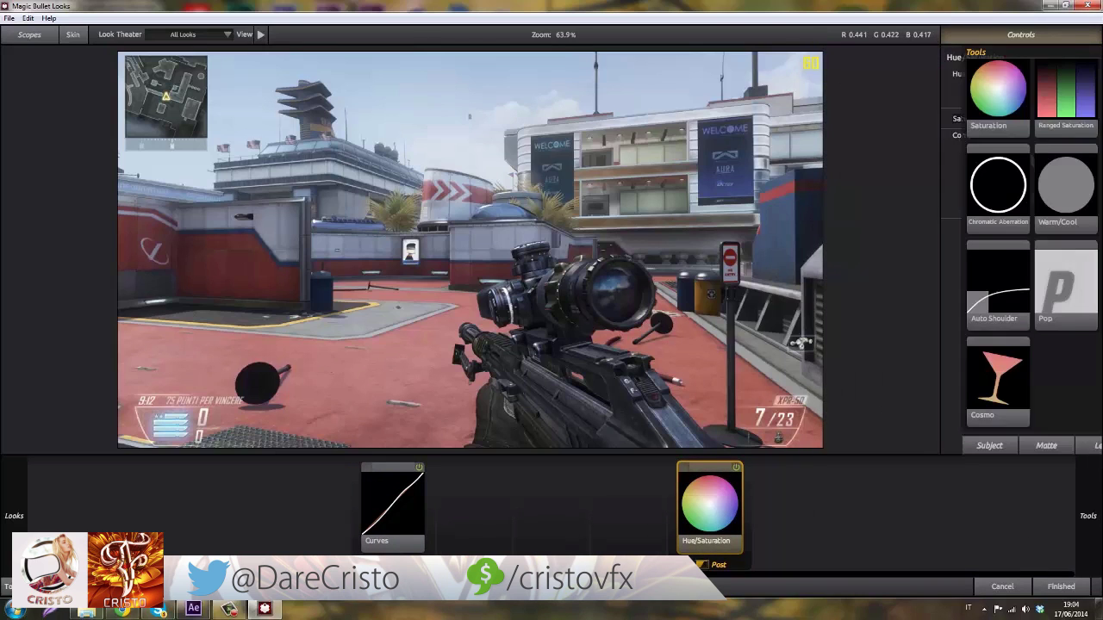
pyautogui.moveTo(987, 284); pyautogui.dragTo(648, 497)
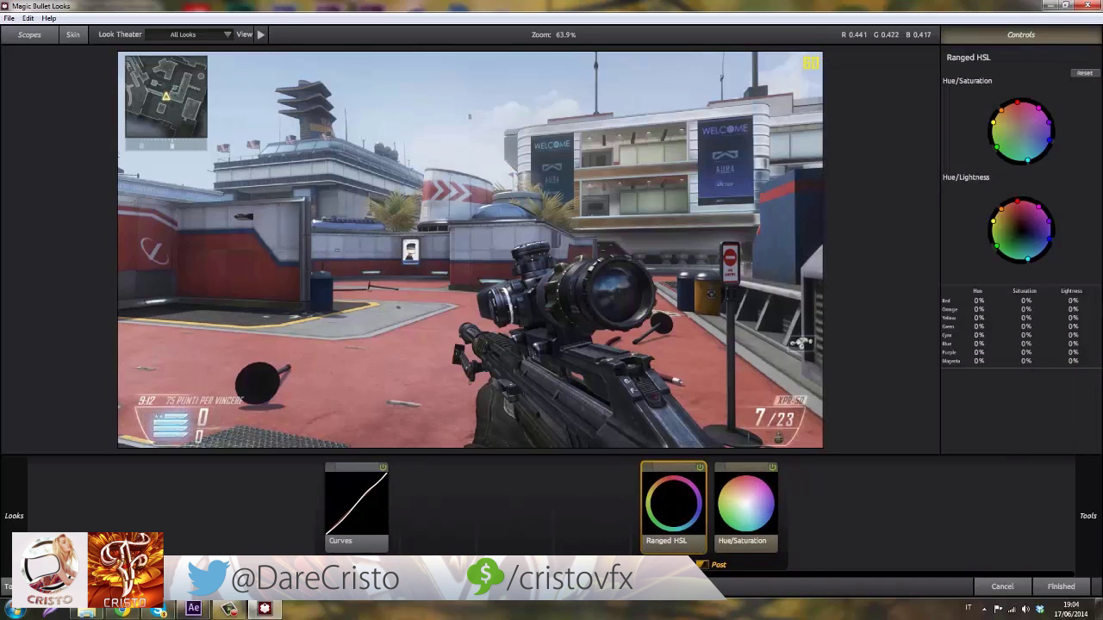
pyautogui.moveTo(1088, 515)
# Add a LightFlex tool from the Matte category with boost set to -7.30.
pyautogui.click(880, 445)
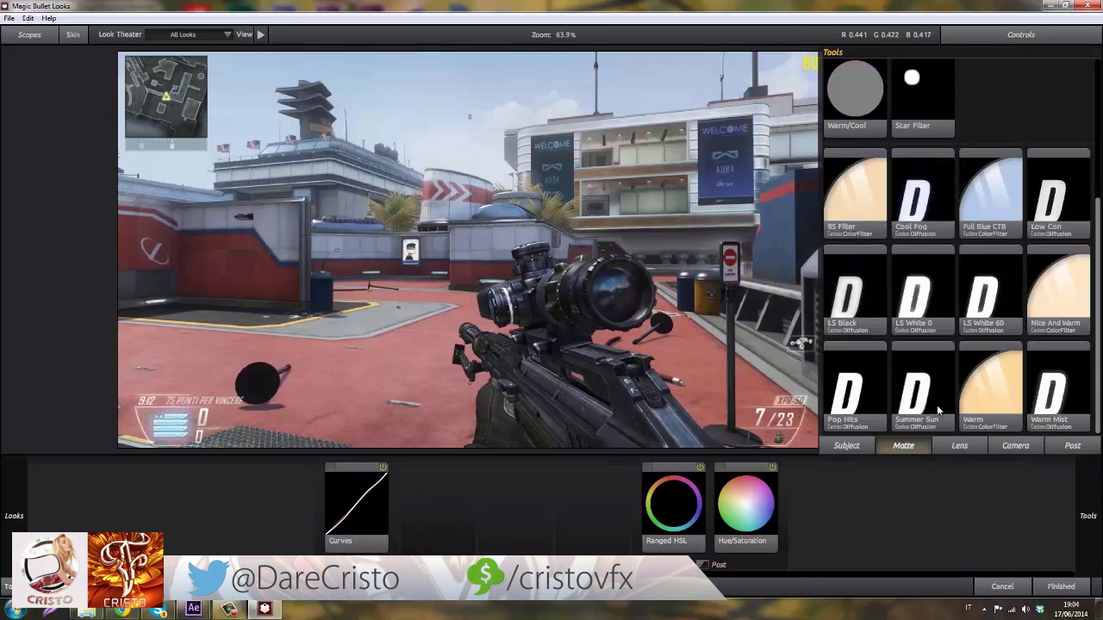
pyautogui.scroll(2, 967, 241)
pyautogui.moveTo(1053, 121)
pyautogui.mouseDown()
pyautogui.moveTo(454, 458)
pyautogui.moveTo(439, 486)
pyautogui.mouseUp()
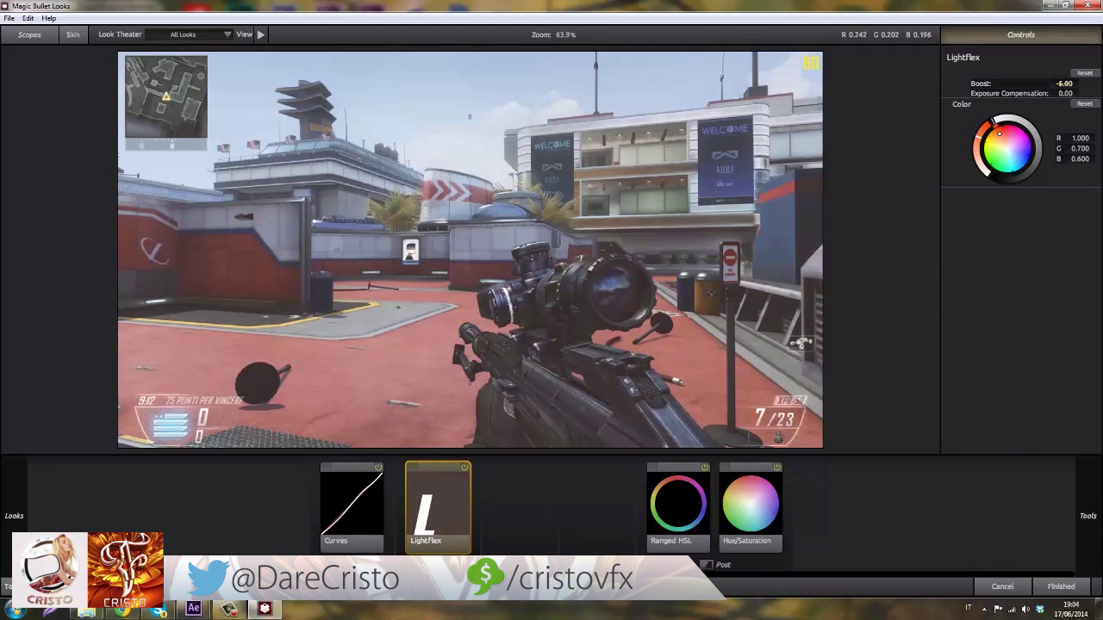
pyautogui.moveTo(1053, 83); pyautogui.dragTo(1030, 84)
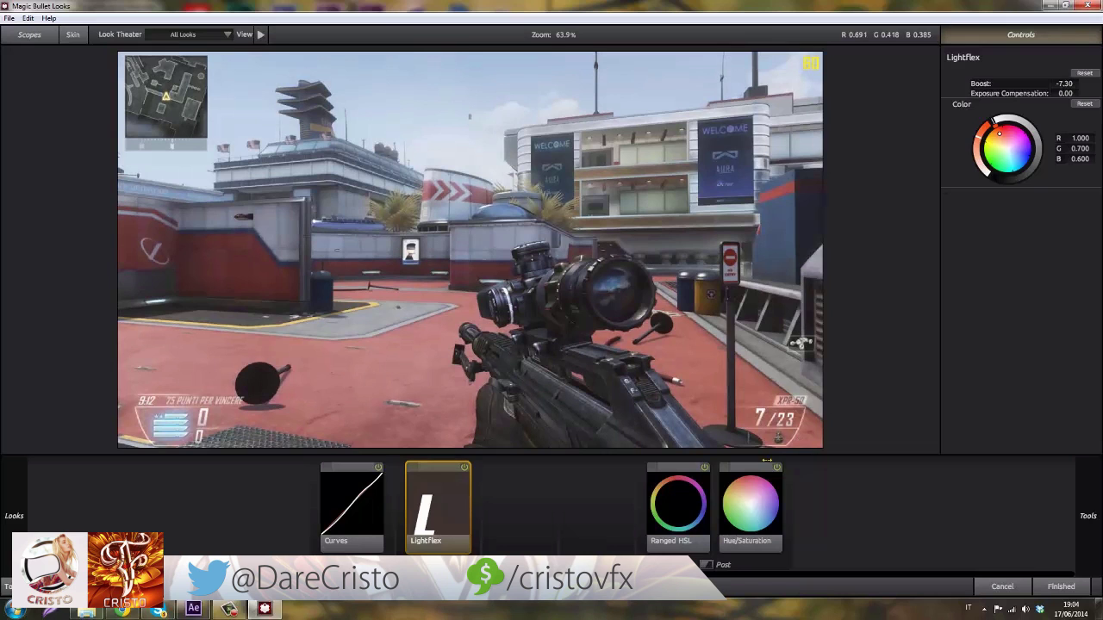
# Lower the Hue/Saturation tool's saturation to 90.
pyautogui.click(750, 504)
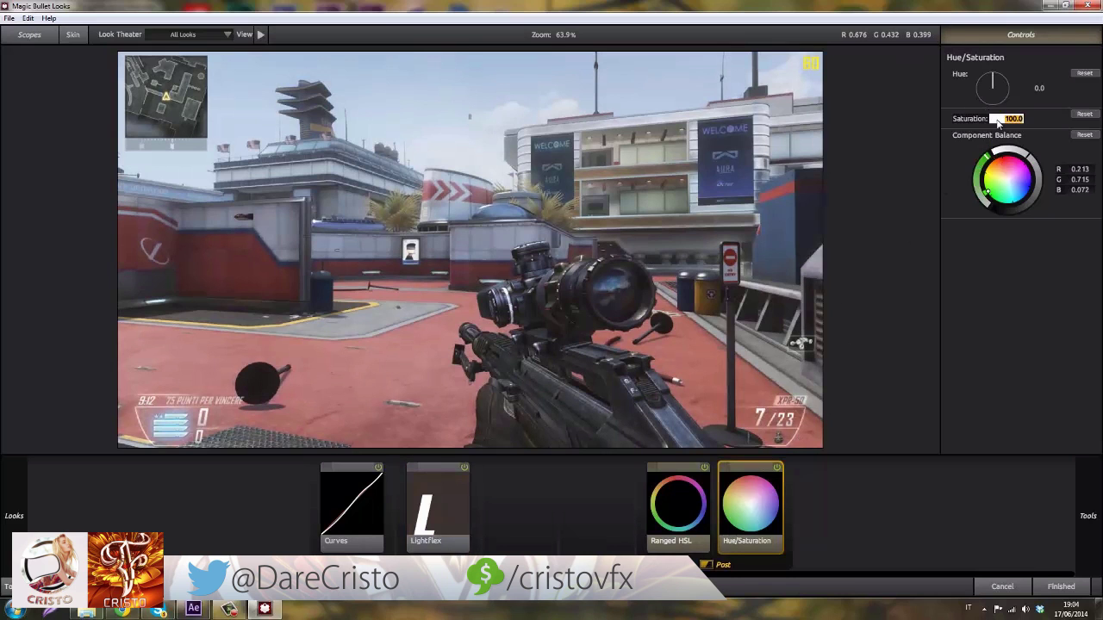
pyautogui.write('90')
pyautogui.press('Return')
pyautogui.click(675, 472)
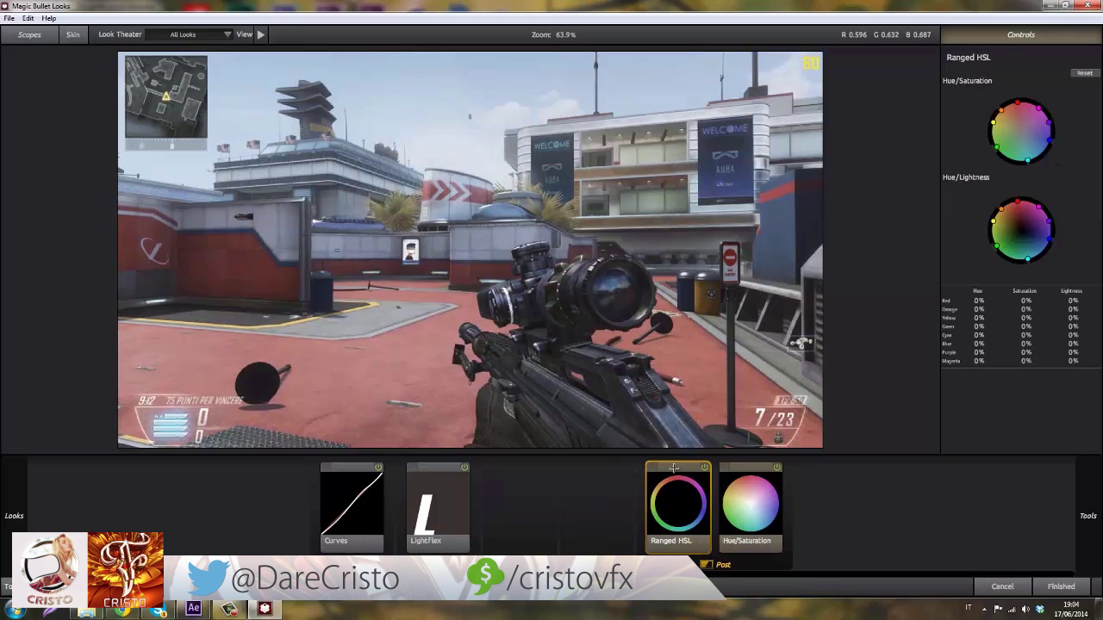
# In Ranged HSL, set yellows to hue +3.2%, saturation +33.3%, and reds to hue -2.5%, saturation +26.8%.
pyautogui.moveTo(995, 125)
pyautogui.mouseDown()
pyautogui.moveTo(986, 122)
pyautogui.moveTo(1019, 100)
pyautogui.mouseUp()
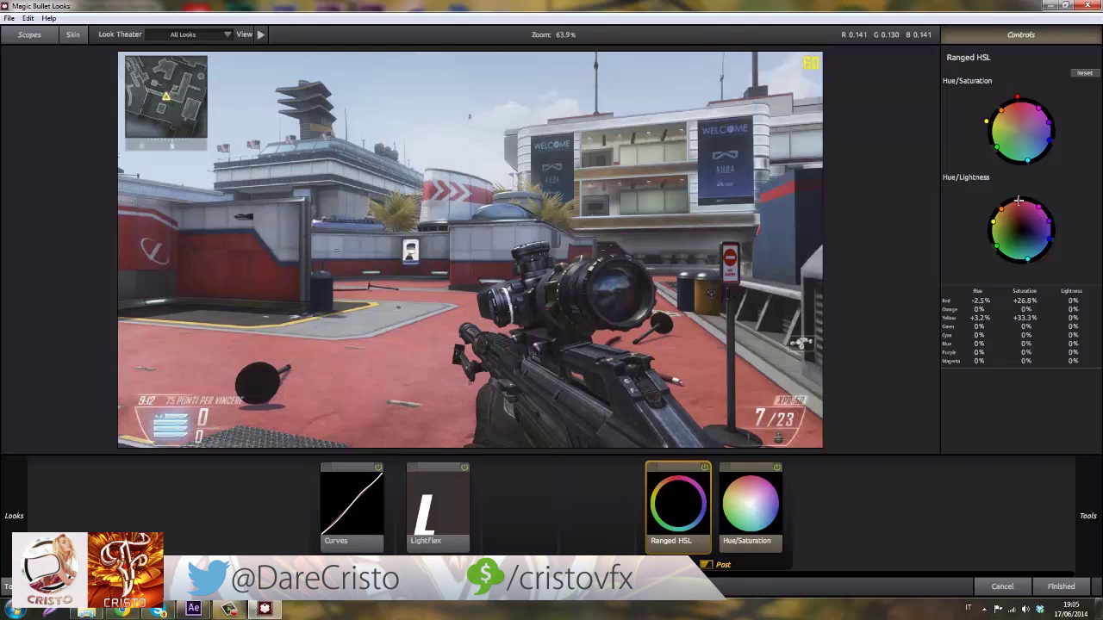
pyautogui.moveTo(1018, 200)
pyautogui.mouseDown()
pyautogui.moveTo(1022, 233)
pyautogui.moveTo(1018, 202)
pyautogui.mouseUp()
# In Curves, lift the blue channel's upper midtones and pull the green curve down.
pyautogui.click(330, 506)
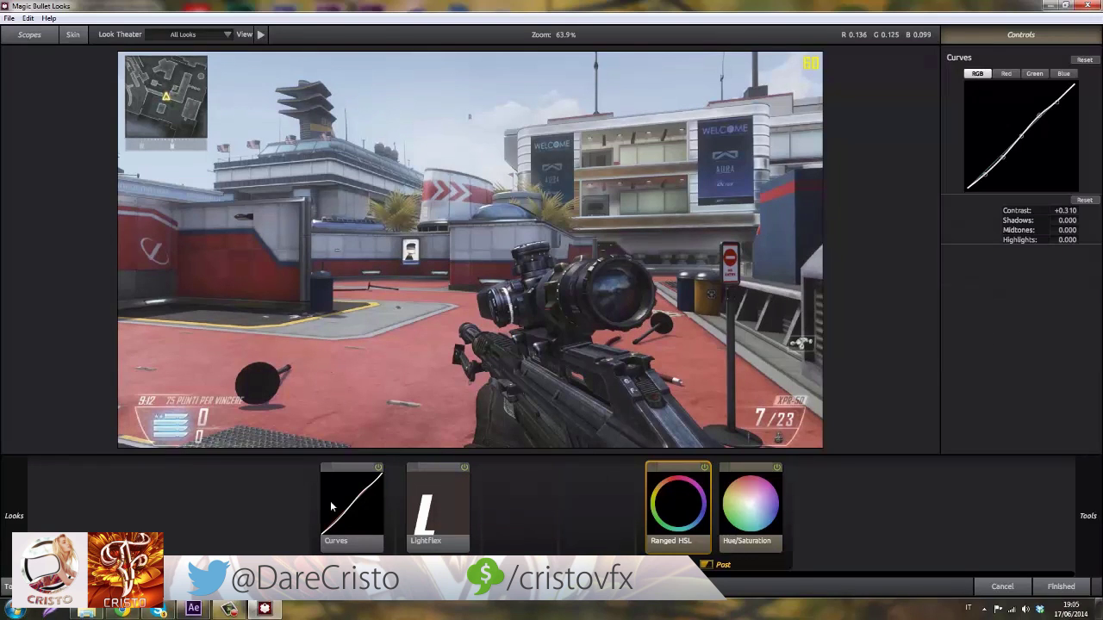
pyautogui.click(1004, 74)
pyautogui.click(1038, 75)
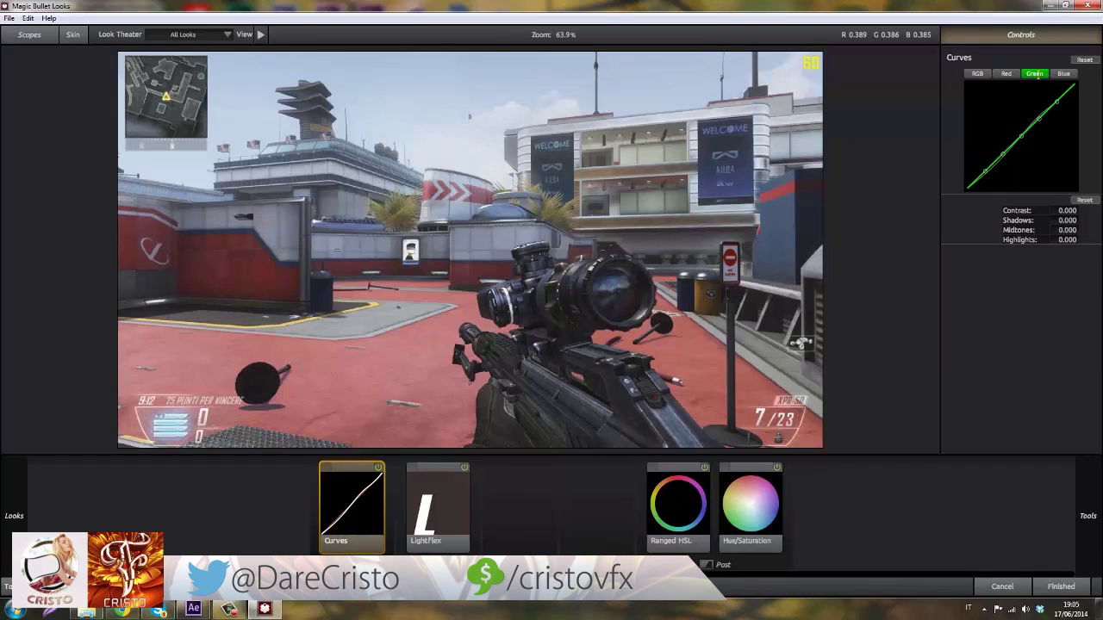
pyautogui.click(1061, 74)
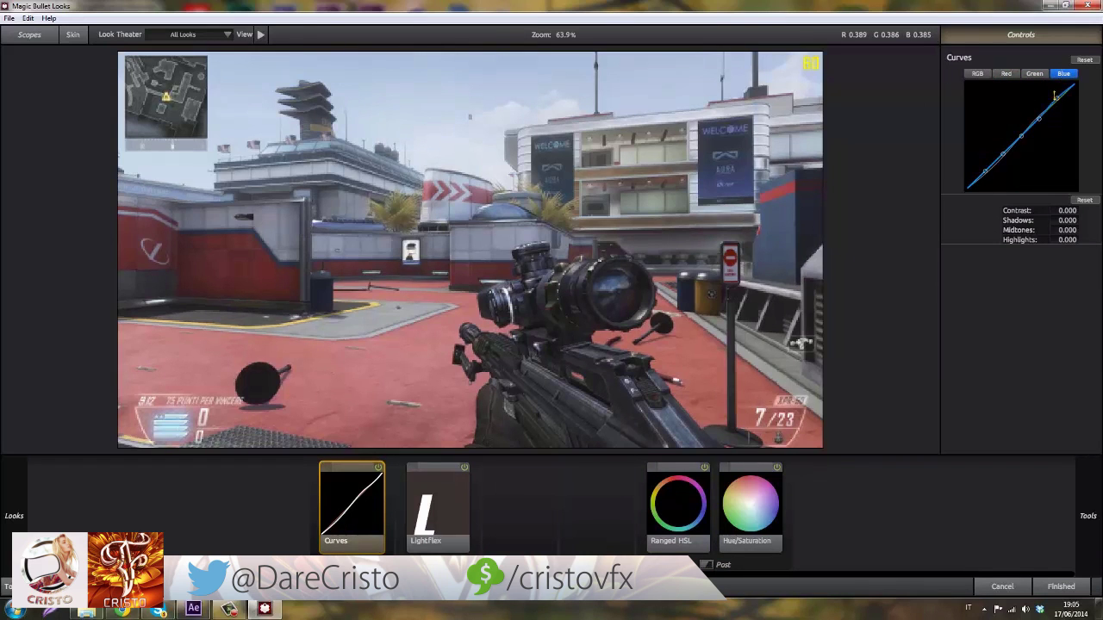
pyautogui.moveTo(1038, 117); pyautogui.dragTo(1038, 107)
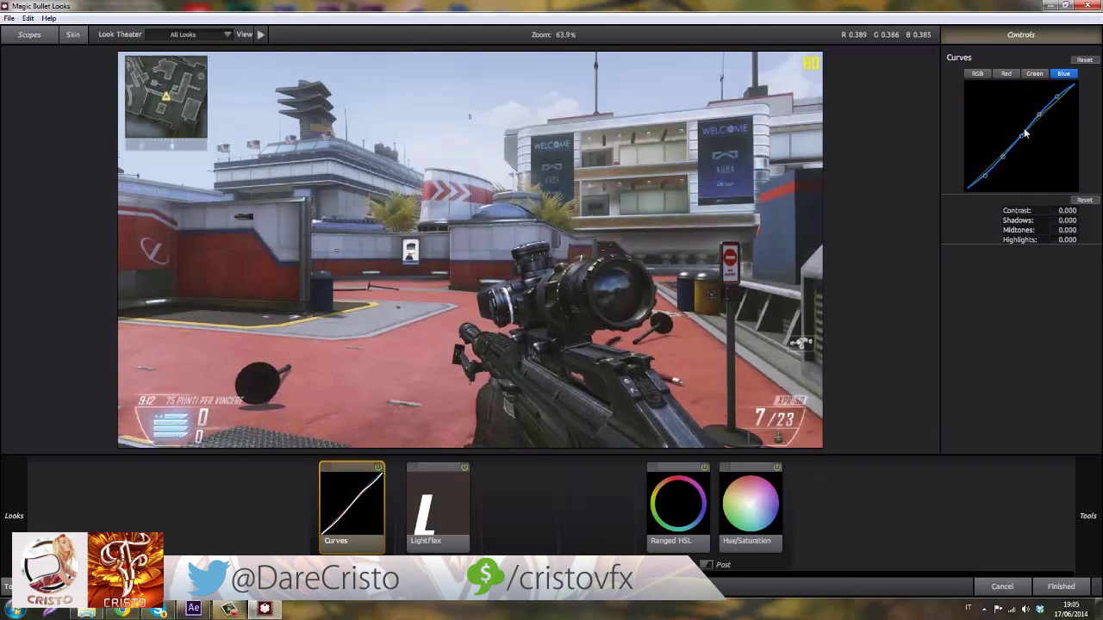
pyautogui.click(1031, 74)
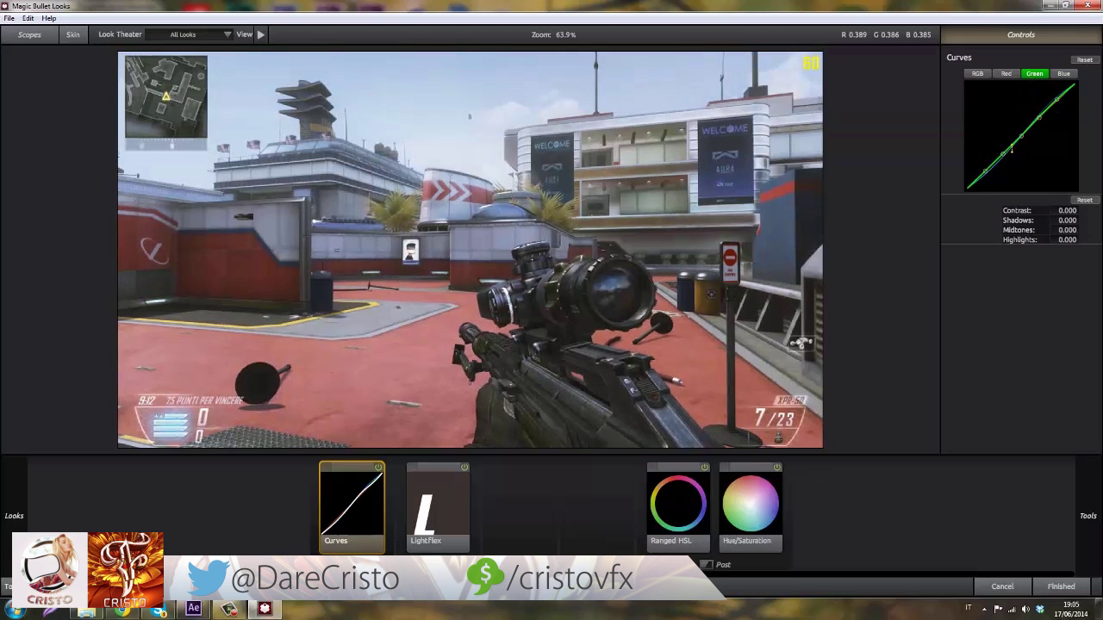
pyautogui.moveTo(1020, 139)
pyautogui.mouseDown()
pyautogui.moveTo(1027, 183)
pyautogui.moveTo(1026, 158)
pyautogui.mouseUp()
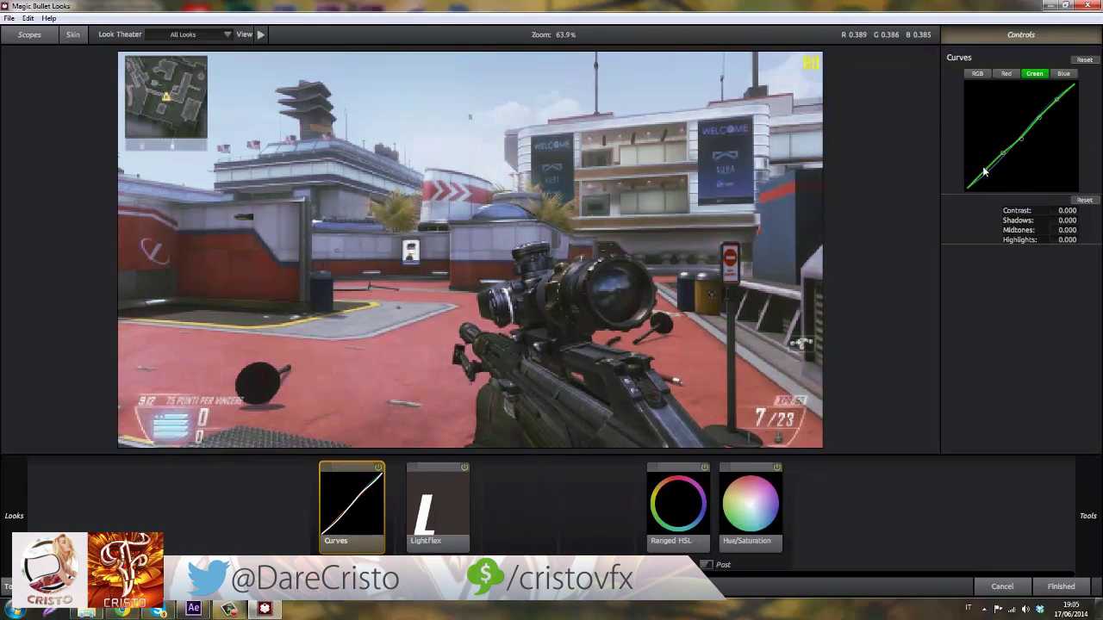
pyautogui.click(1005, 73)
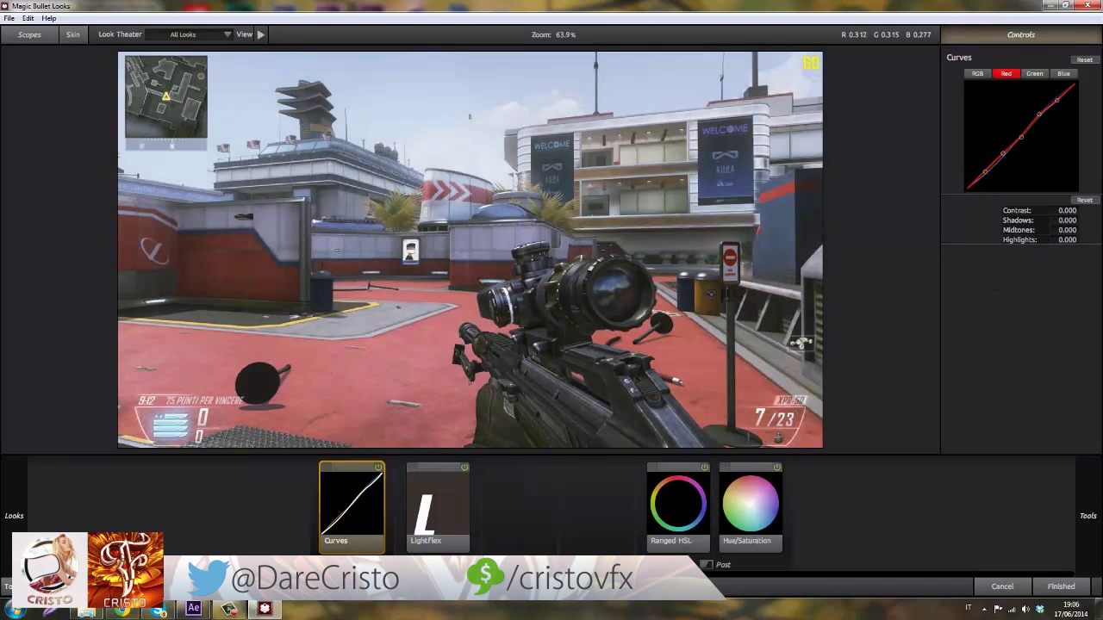
# Ease the LightFlex boost to -6.50.
pyautogui.moveTo(1088, 515)
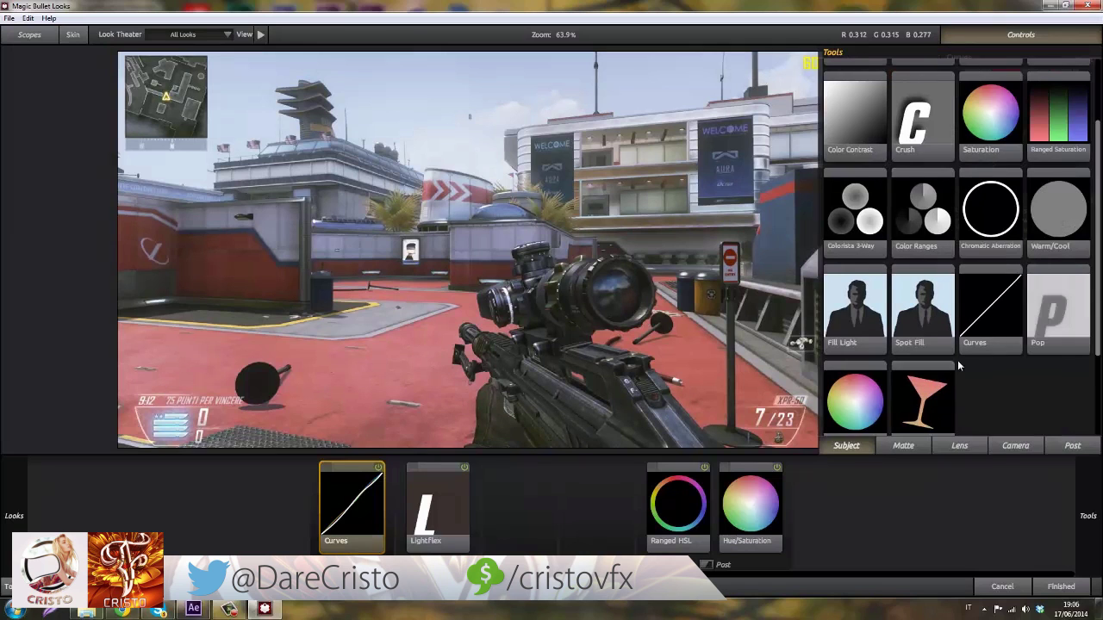
pyautogui.click(437, 504)
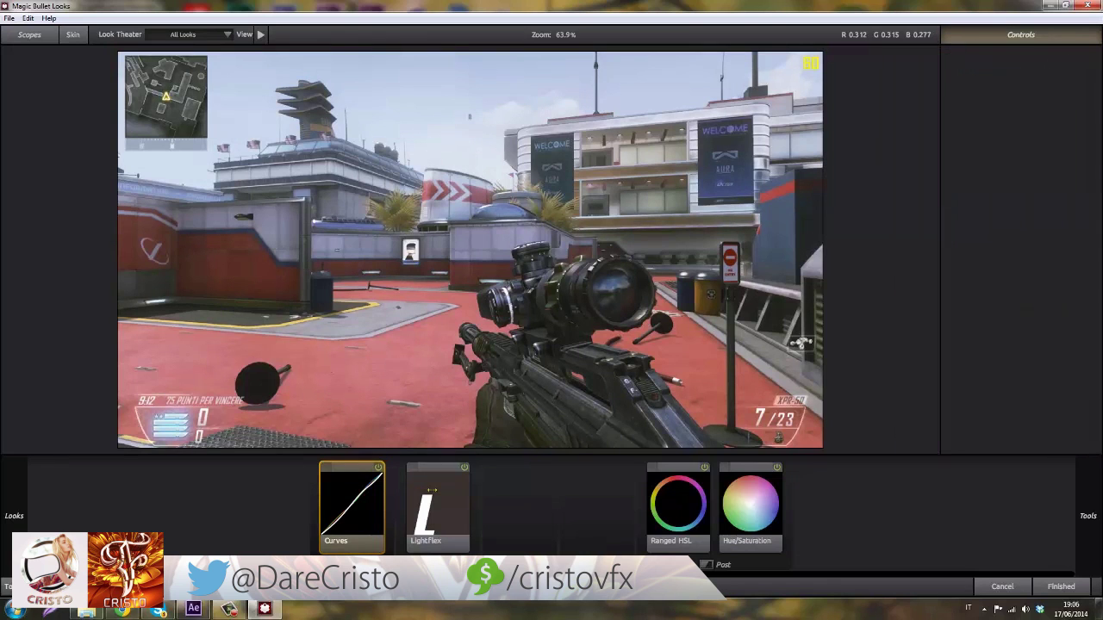
pyautogui.moveTo(1066, 87); pyautogui.dragTo(1067, 88)
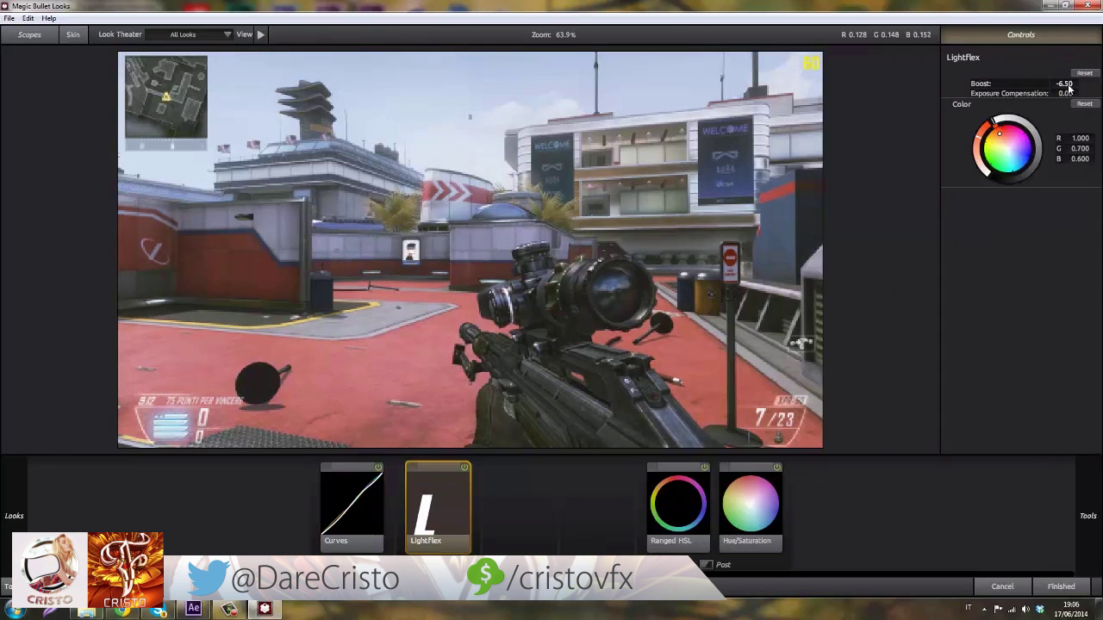
# Add a blue-tinted Haze/Flare after LightFlex with spillage 24% and softness 22%.
pyautogui.moveTo(1093, 204)
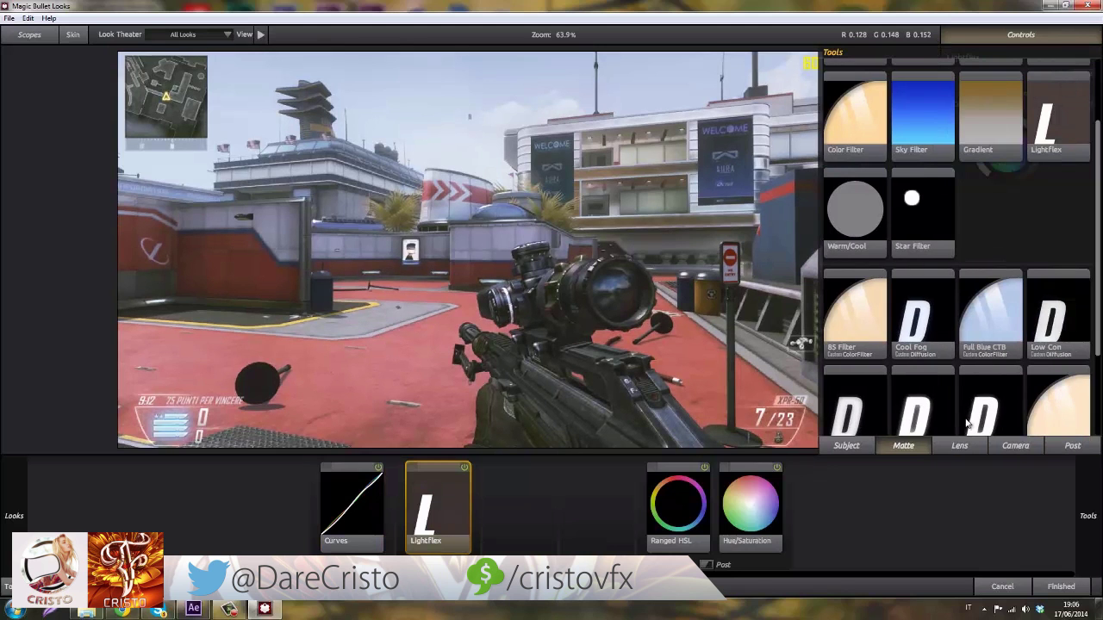
pyautogui.click(959, 445)
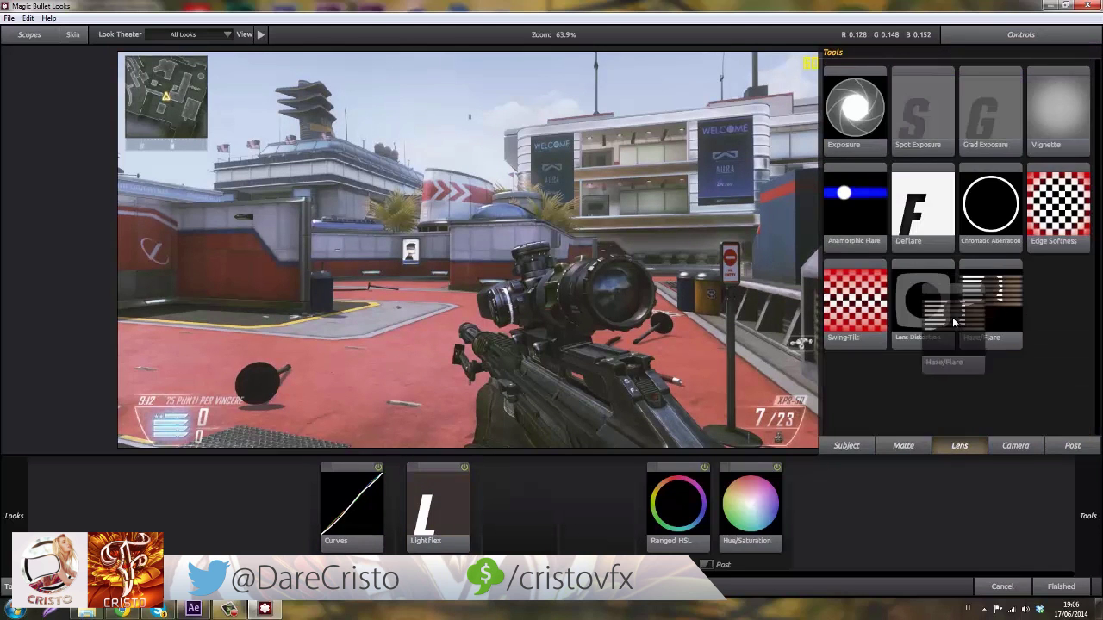
pyautogui.moveTo(991, 297); pyautogui.dragTo(500, 471)
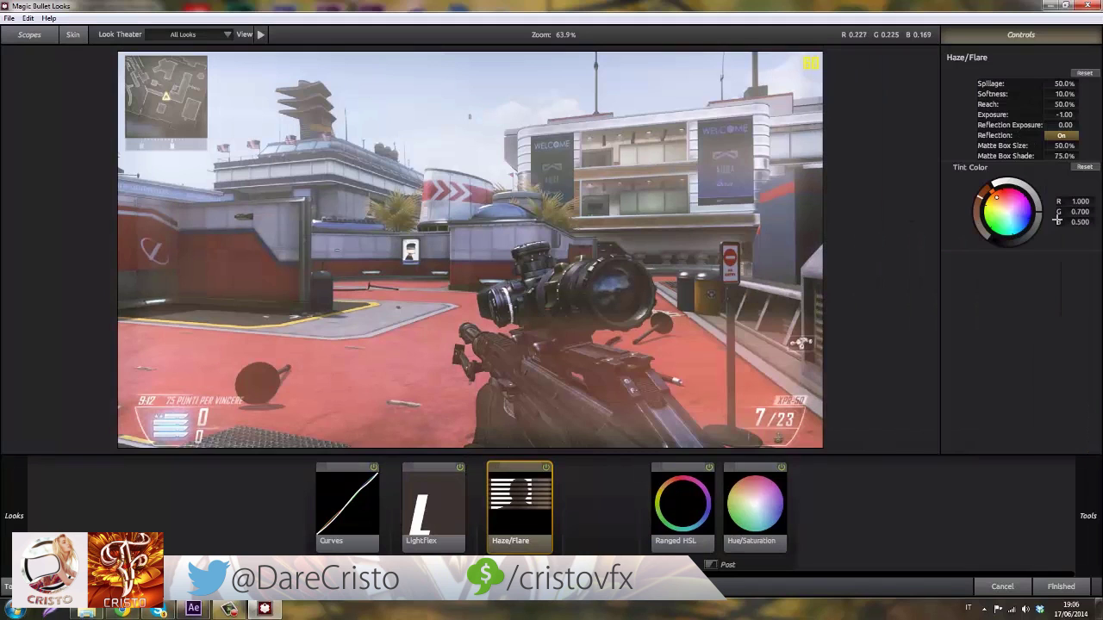
pyautogui.click(1017, 219)
pyautogui.moveTo(1041, 201)
pyautogui.mouseDown()
pyautogui.moveTo(1087, 219)
pyautogui.moveTo(1102, 284)
pyautogui.mouseUp()
pyautogui.moveTo(1100, 506); pyautogui.dragTo(1065, 509)
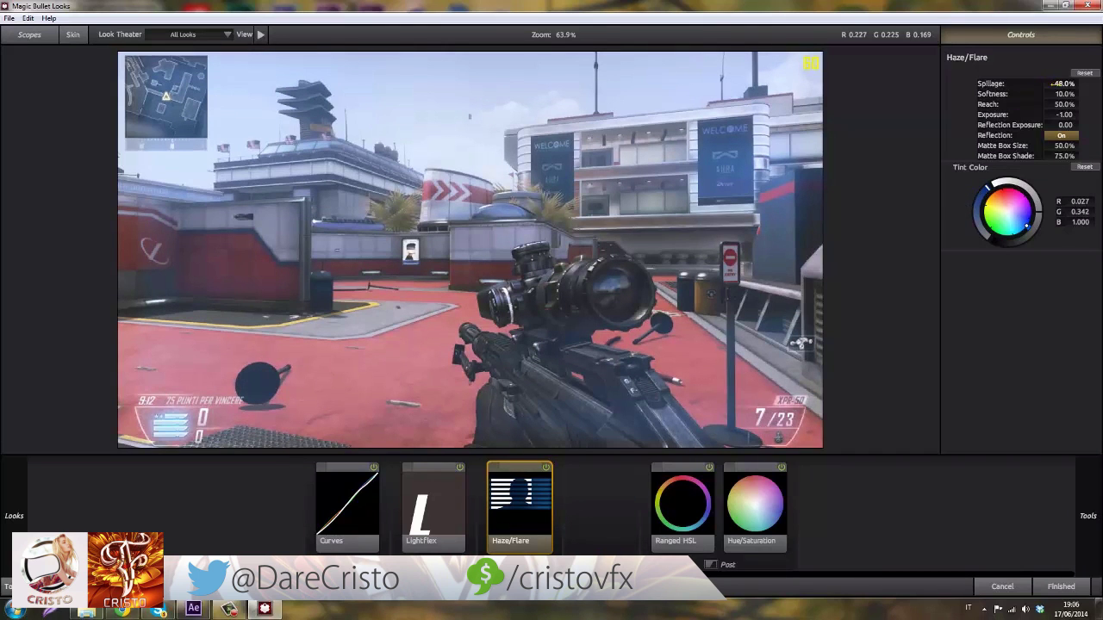
pyautogui.moveTo(1051, 84); pyautogui.dragTo(1057, 94)
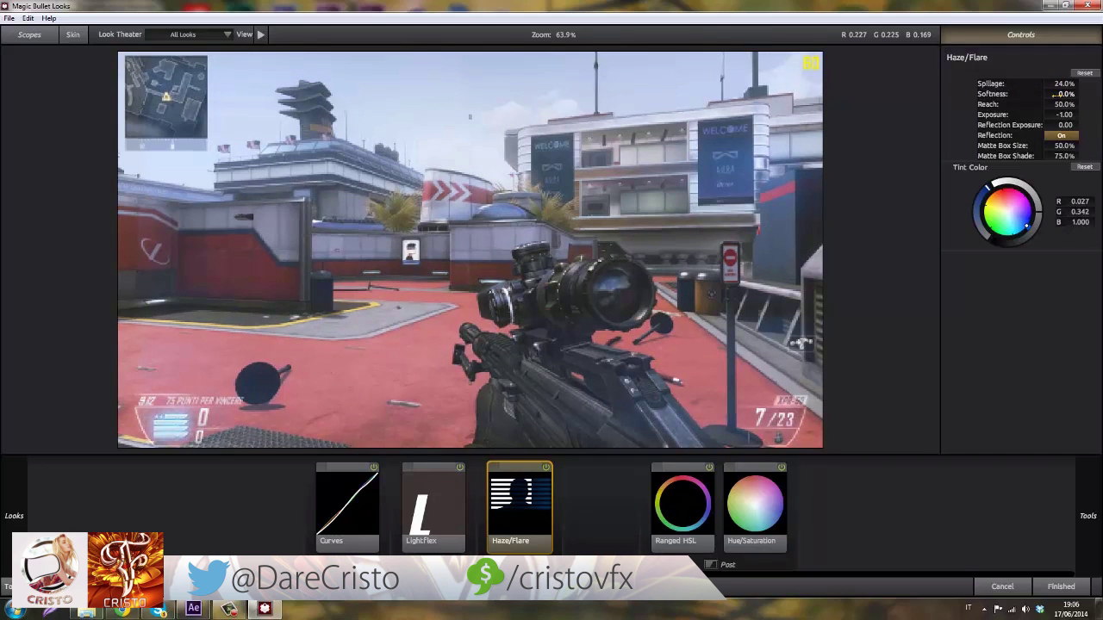
pyautogui.moveTo(1063, 95); pyautogui.dragTo(1044, 100)
# Add a Vignette after Haze/Flare and enlarge its circle beyond the frame.
pyautogui.moveTo(1066, 280)
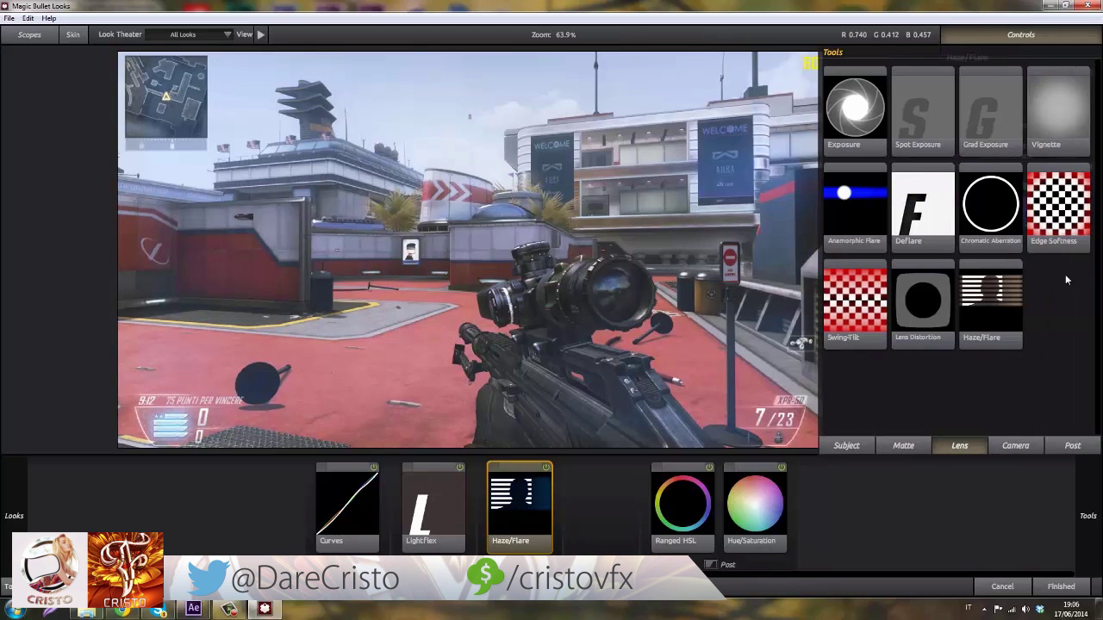
pyautogui.moveTo(1058, 107); pyautogui.dragTo(593, 510)
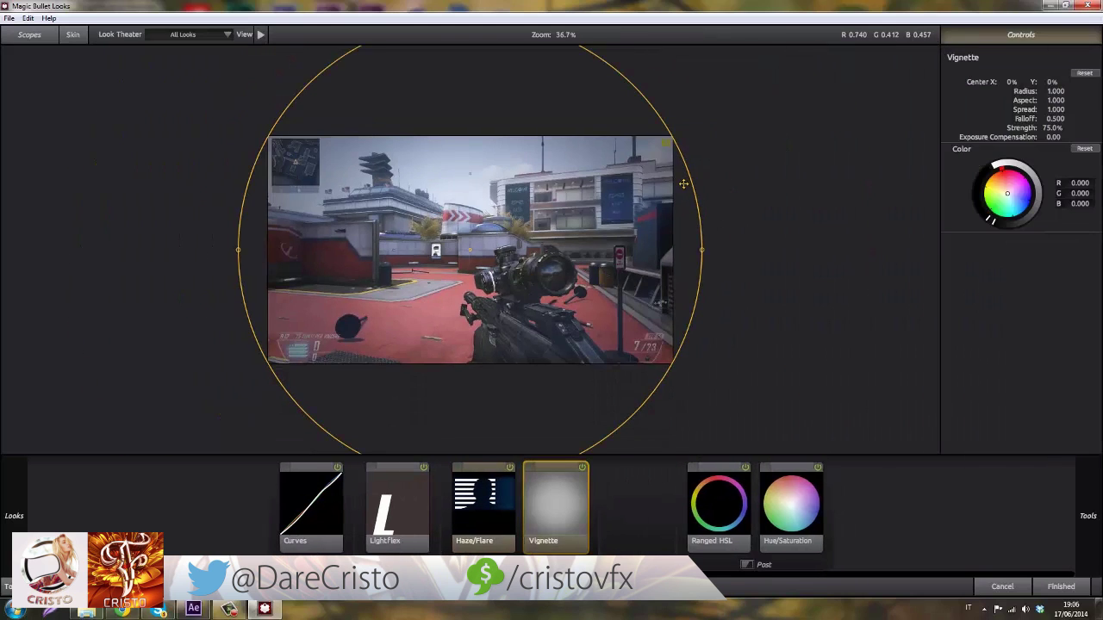
pyautogui.moveTo(692, 183); pyautogui.dragTo(829, 175)
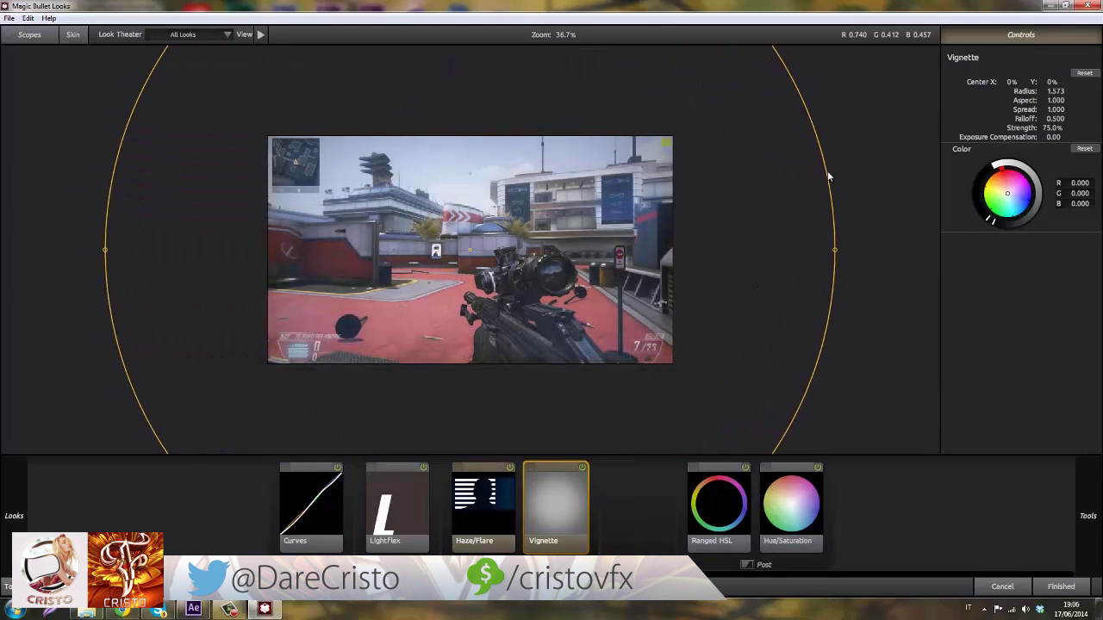
pyautogui.click(583, 467)
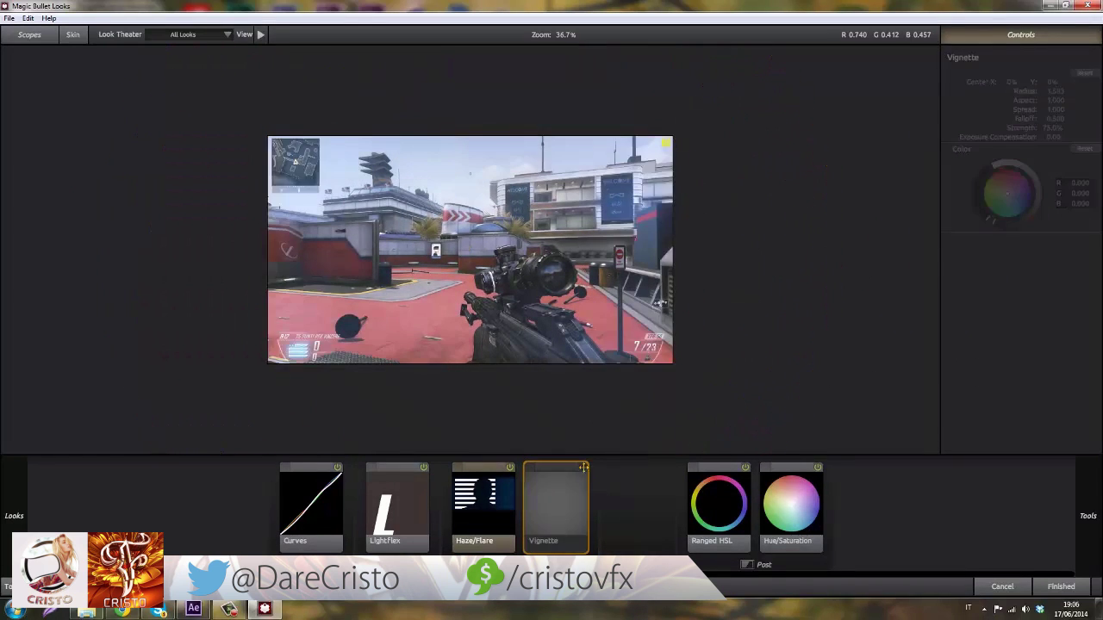
pyautogui.click(584, 468)
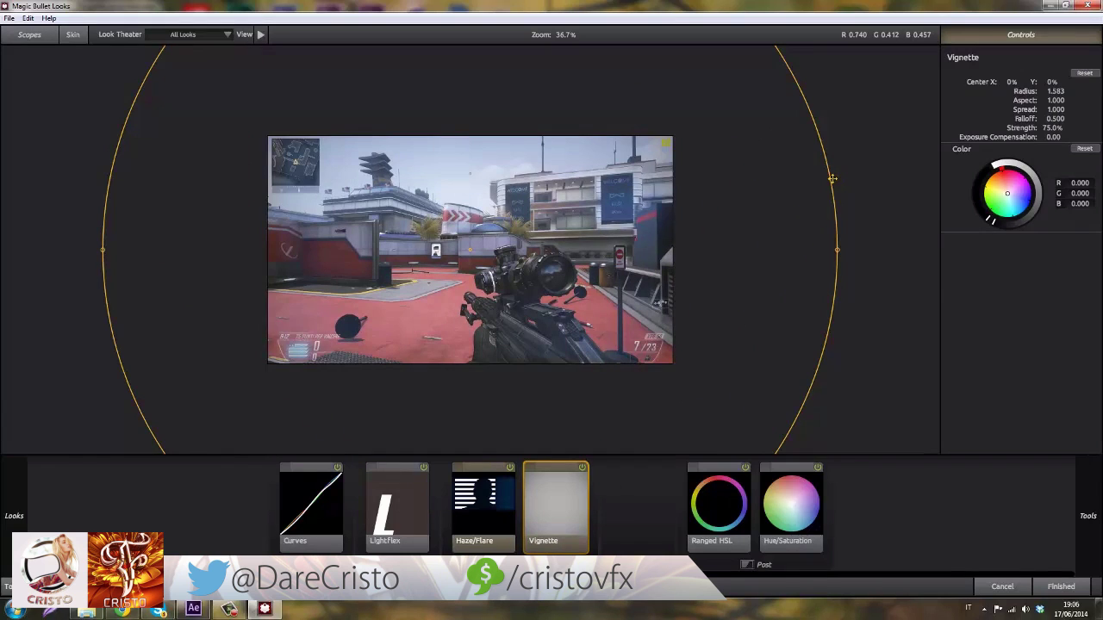
pyautogui.moveTo(832, 178); pyautogui.dragTo(852, 178)
# Stretch the vignette into a wide ellipse: radius 1.359, aspect 1.640.
pyautogui.scroll(1, 543, 276)
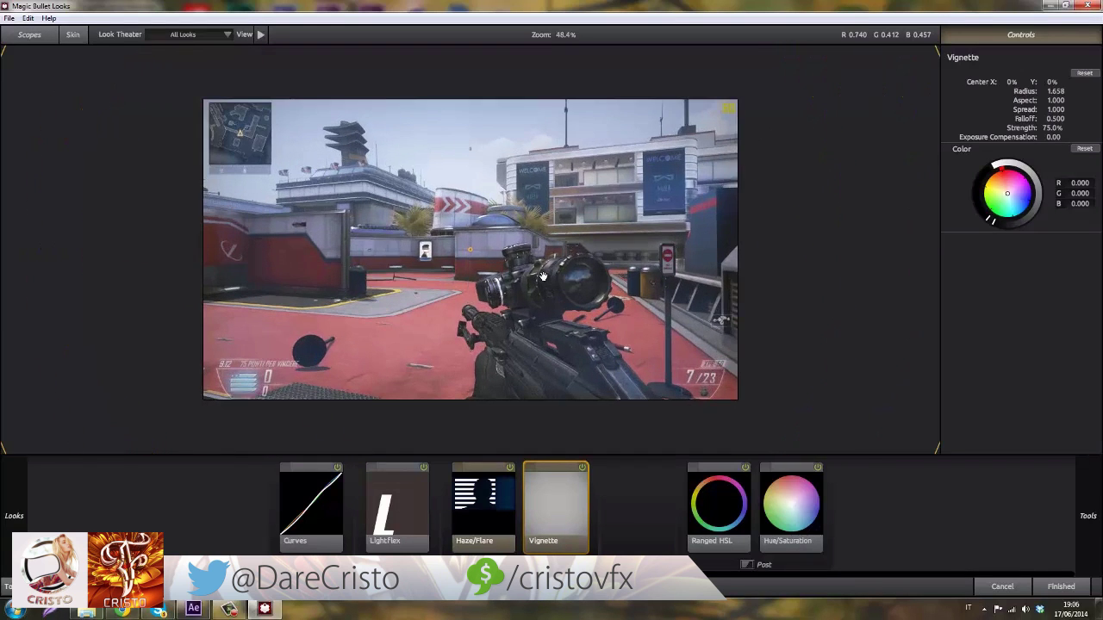
pyautogui.scroll(-2, 543, 276)
pyautogui.scroll(-2, 517, 311)
pyautogui.scroll(-1, 477, 362)
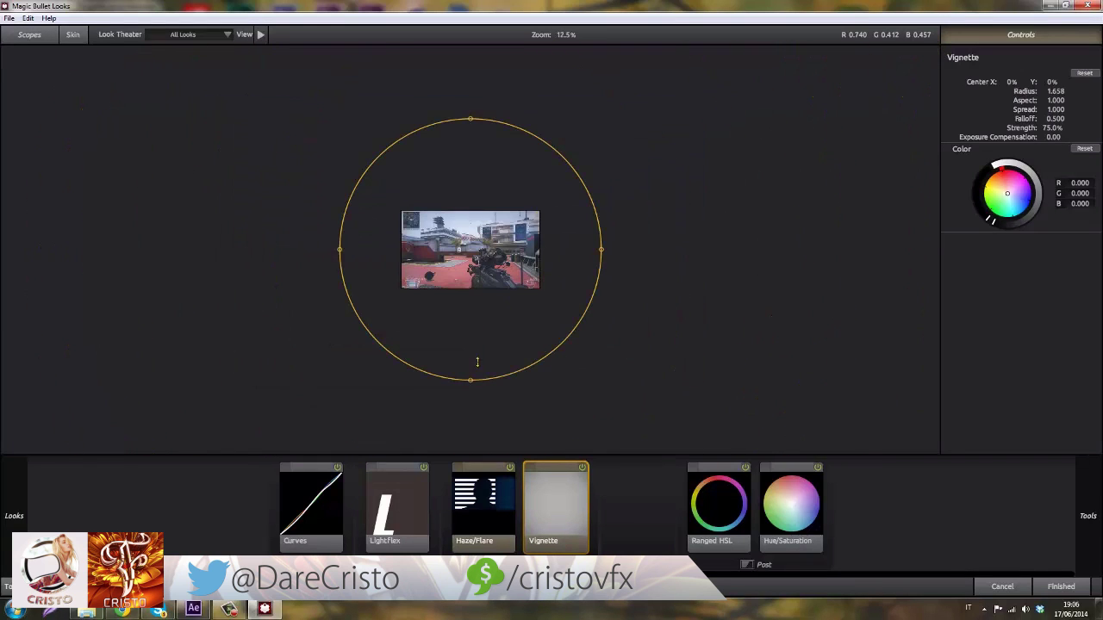
pyautogui.moveTo(472, 380); pyautogui.dragTo(471, 328)
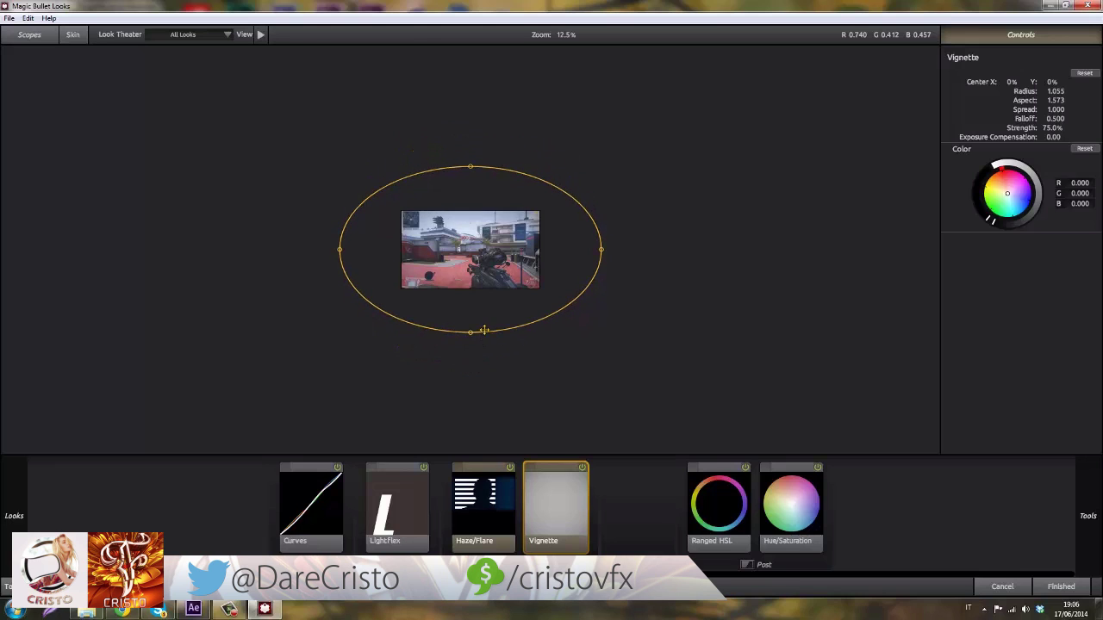
pyautogui.moveTo(604, 223); pyautogui.dragTo(647, 238)
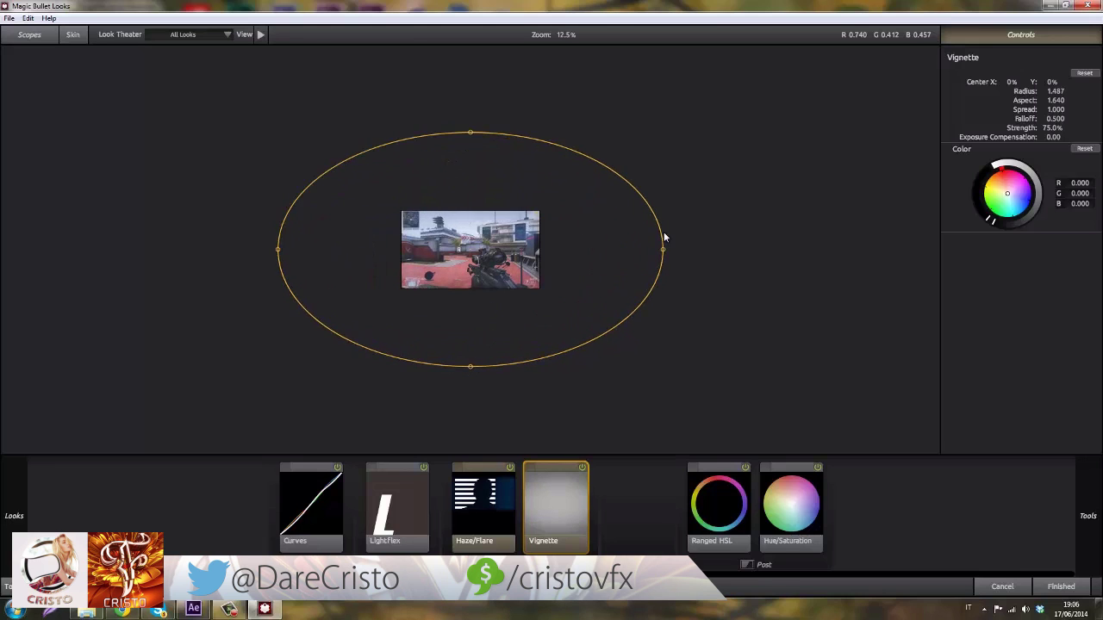
pyautogui.click(583, 467)
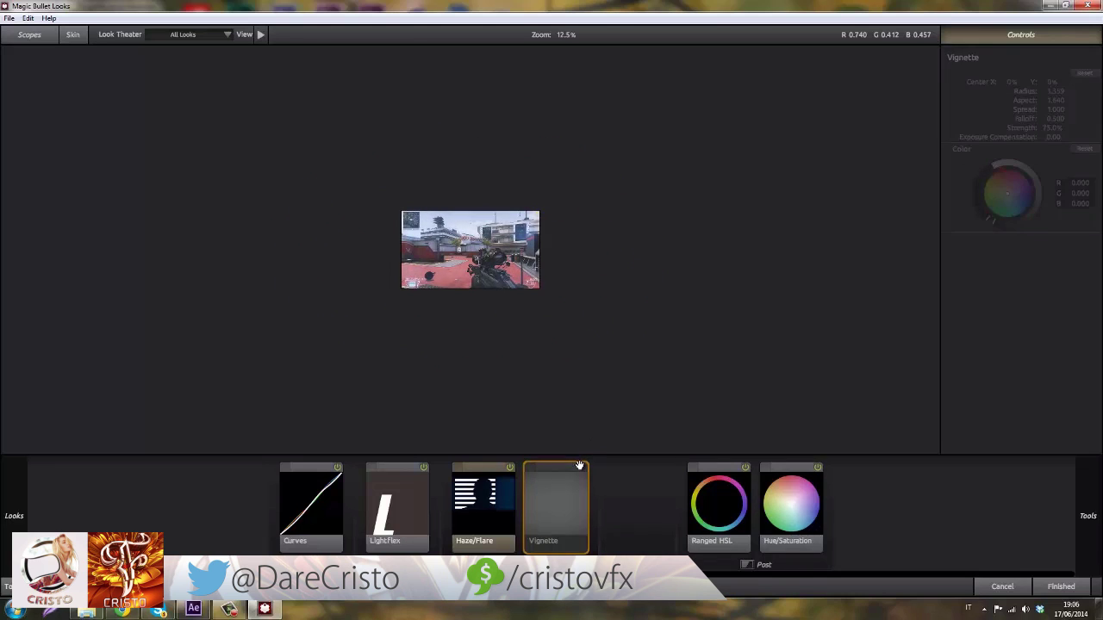
pyautogui.click(582, 467)
pyautogui.scroll(1, 532, 280)
pyautogui.scroll(3, 533, 281)
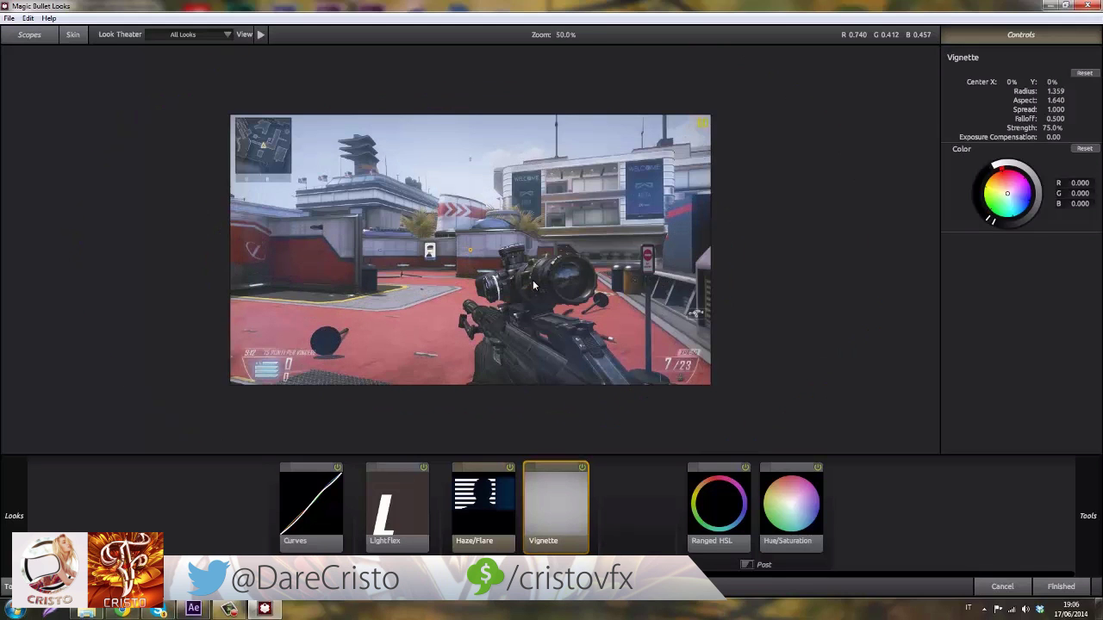
# Add a Warm/Cool tool from the Camera tools and shift it warmer with a slight negative tint.
pyautogui.moveTo(1076, 388)
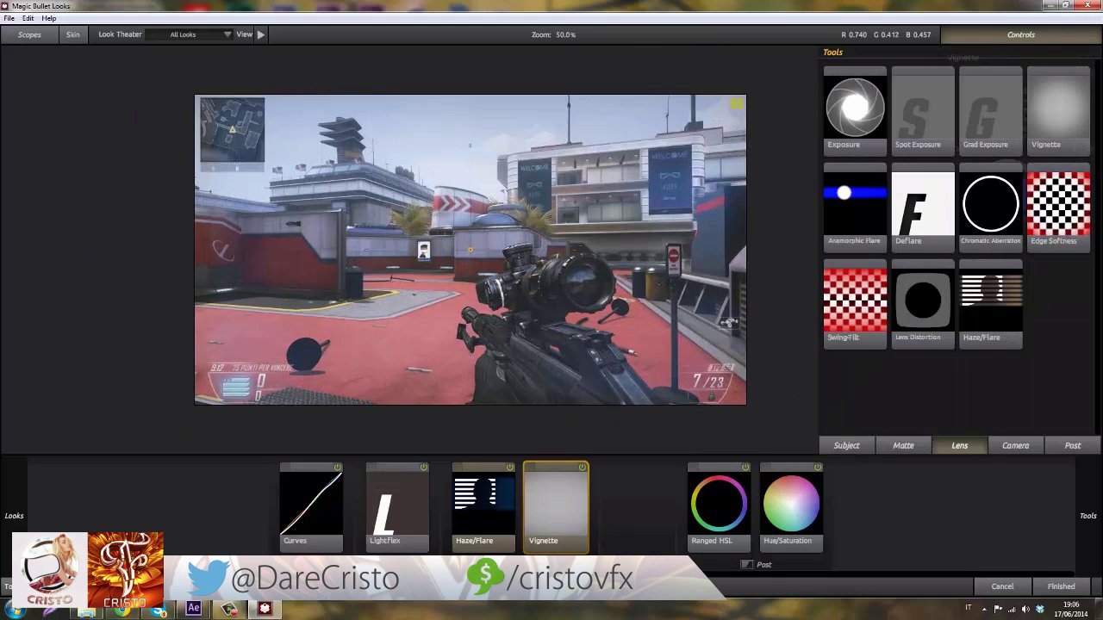
pyautogui.click(1017, 446)
pyautogui.scroll(-1, 998, 290)
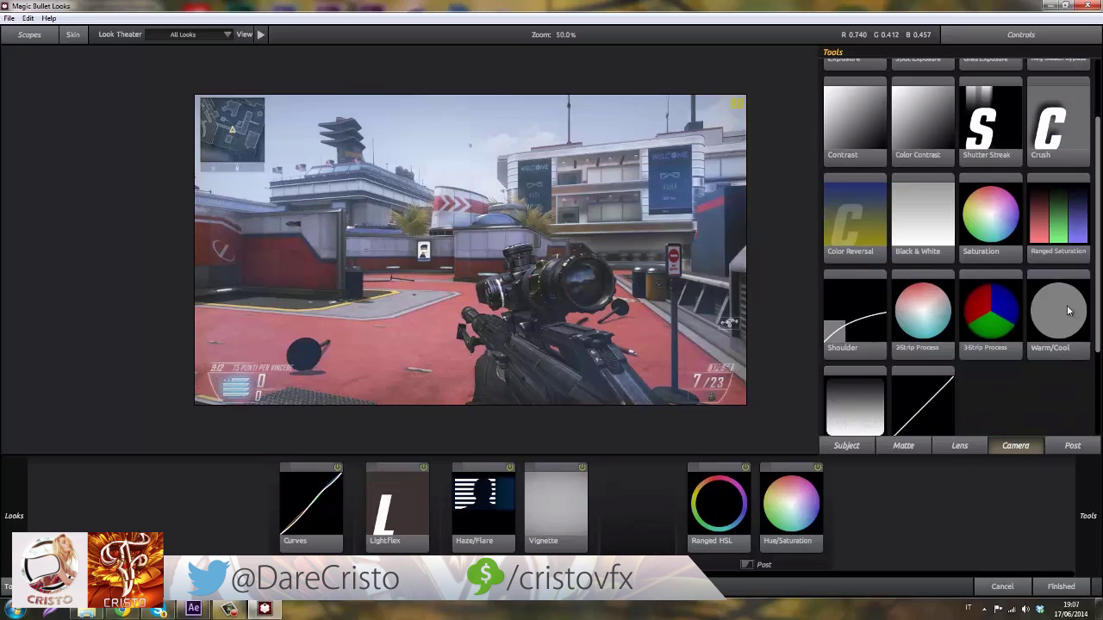
pyautogui.moveTo(1069, 310); pyautogui.dragTo(651, 482)
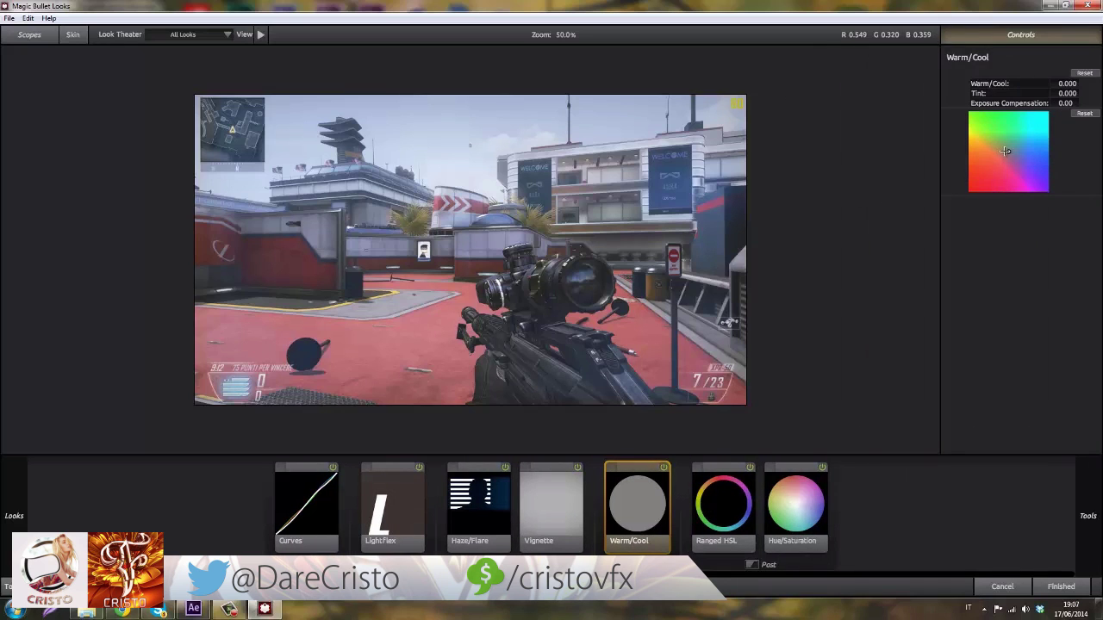
pyautogui.moveTo(1004, 150)
pyautogui.mouseDown()
pyautogui.moveTo(1026, 155)
pyautogui.moveTo(702, 308)
pyautogui.moveTo(759, 207)
pyautogui.mouseUp()
pyautogui.moveTo(1095, 198)
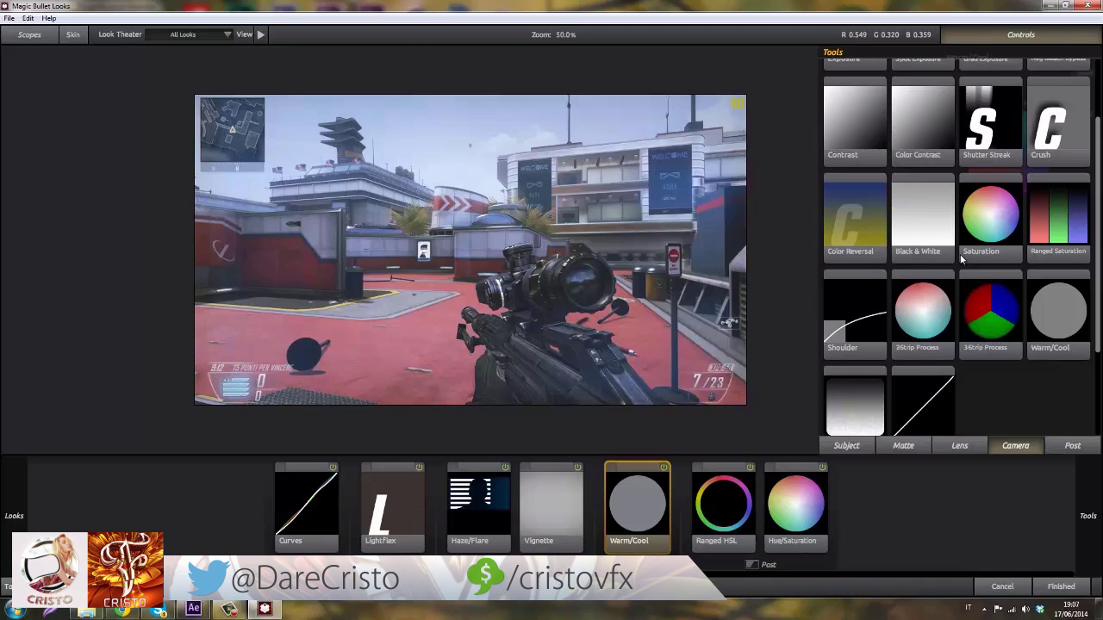
# Insert Crush between Curves and LightFlex and experiment with its colour wheel.
pyautogui.click(847, 446)
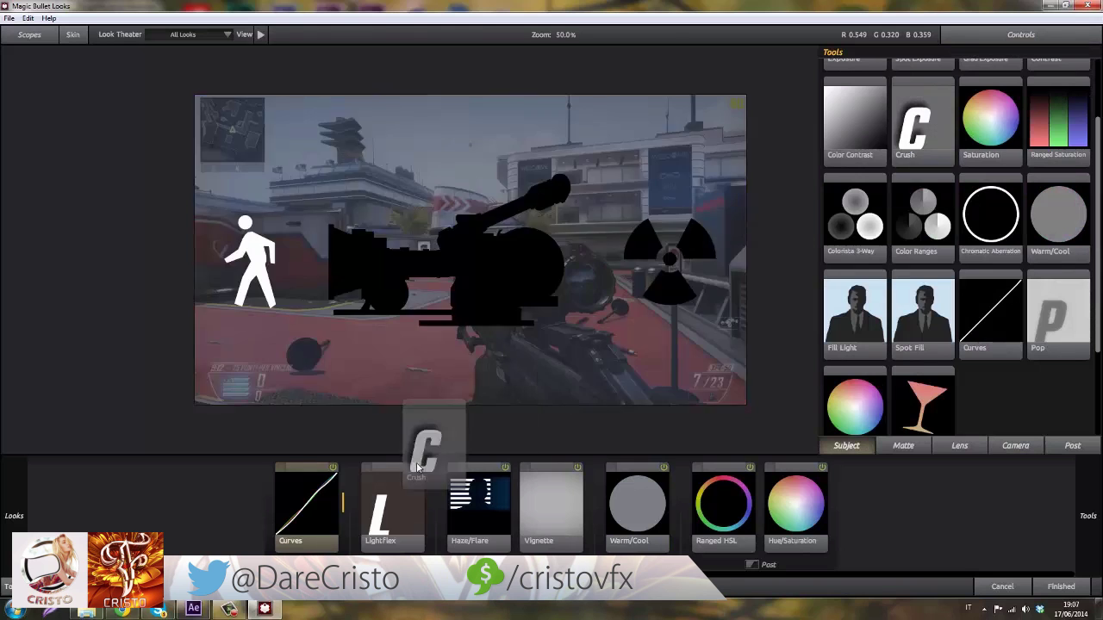
pyautogui.moveTo(934, 127); pyautogui.dragTo(371, 495)
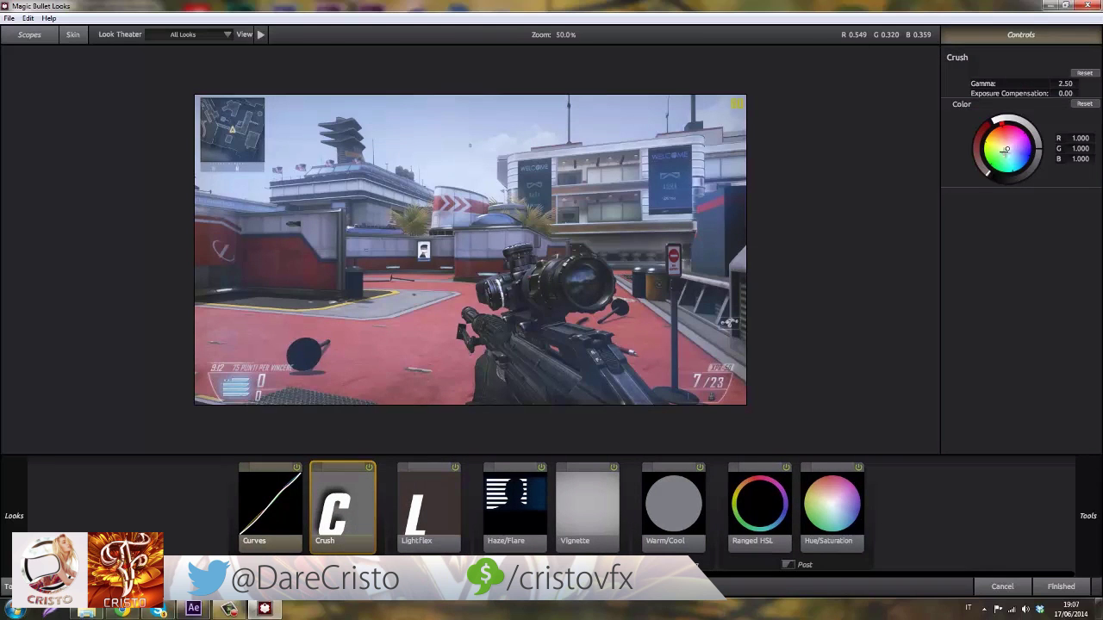
pyautogui.moveTo(1005, 150); pyautogui.dragTo(1001, 151)
pyautogui.click(368, 469)
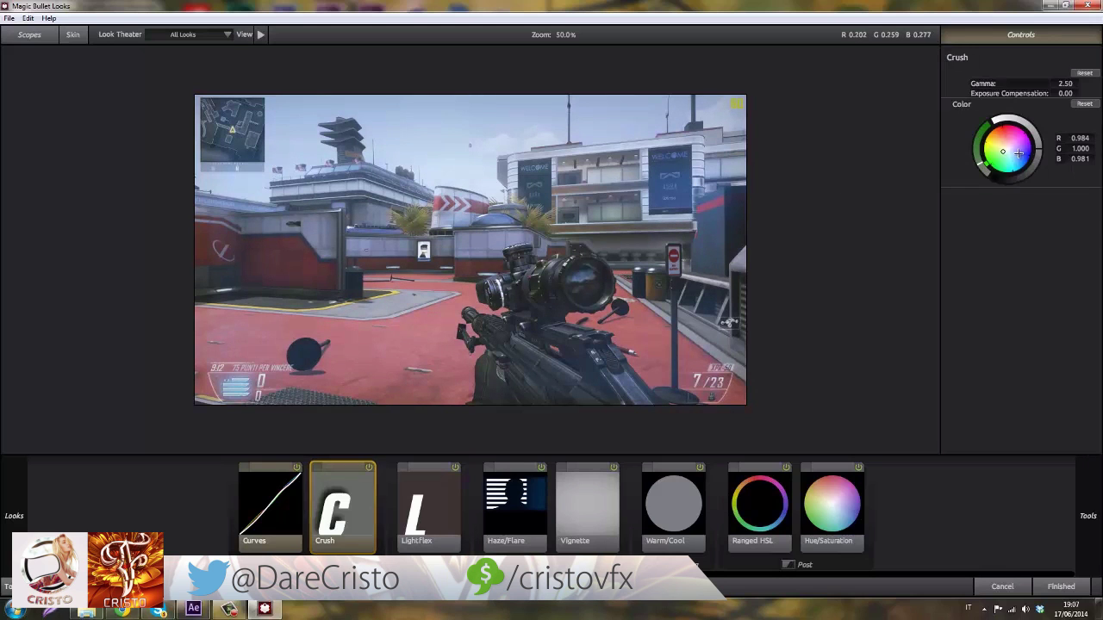
pyautogui.moveTo(1019, 151); pyautogui.dragTo(1033, 126)
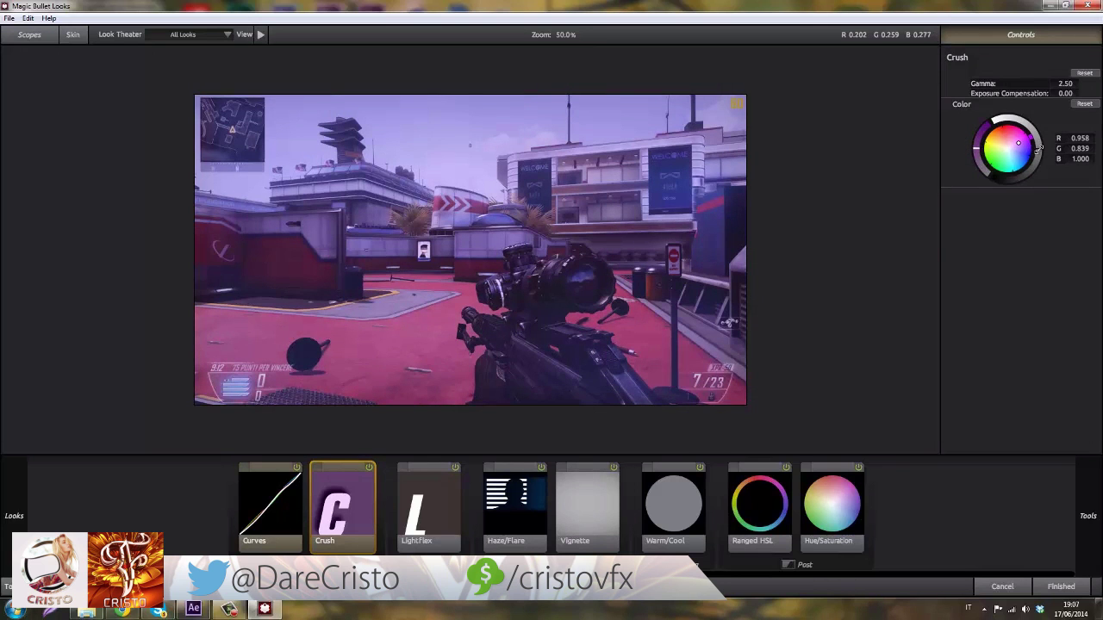
pyautogui.moveTo(1038, 147)
pyautogui.mouseDown()
pyautogui.moveTo(976, 147)
pyautogui.moveTo(1038, 142)
pyautogui.mouseUp()
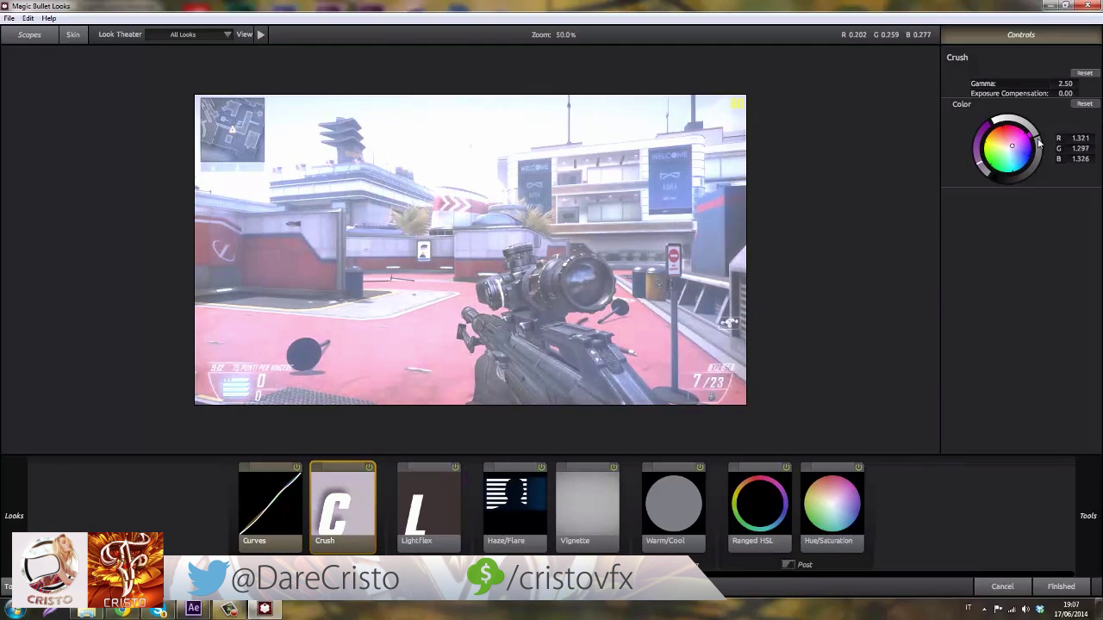
# Reset the Crush colour, retint it near neutral, then delete Crush from the chain.
pyautogui.click(1083, 104)
pyautogui.moveTo(1013, 140); pyautogui.dragTo(1002, 192)
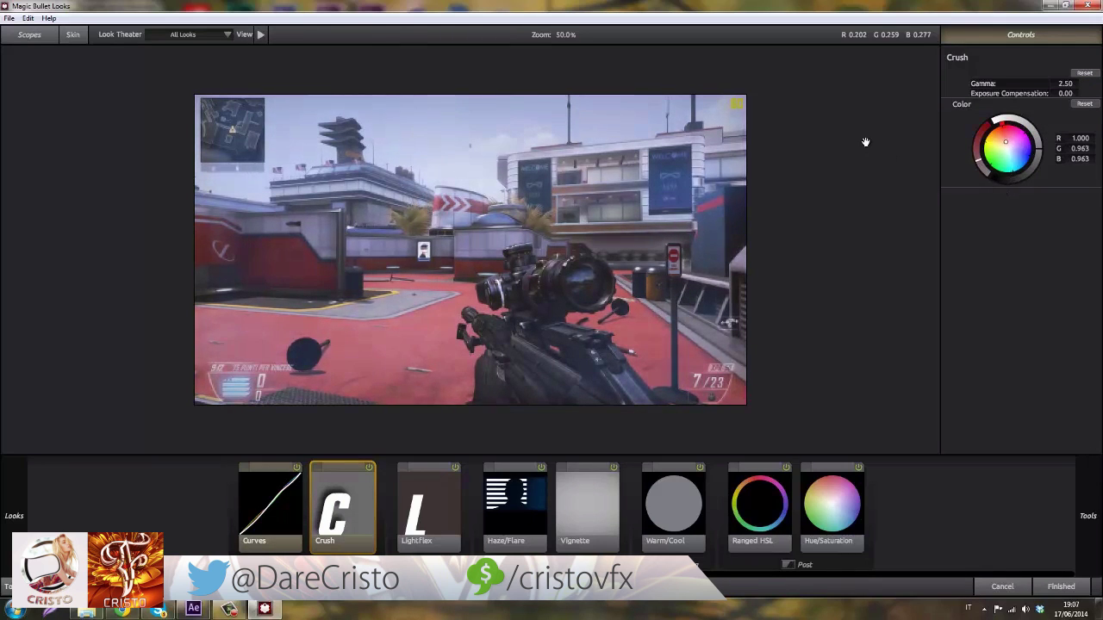
pyautogui.moveTo(1002, 192); pyautogui.dragTo(880, 206)
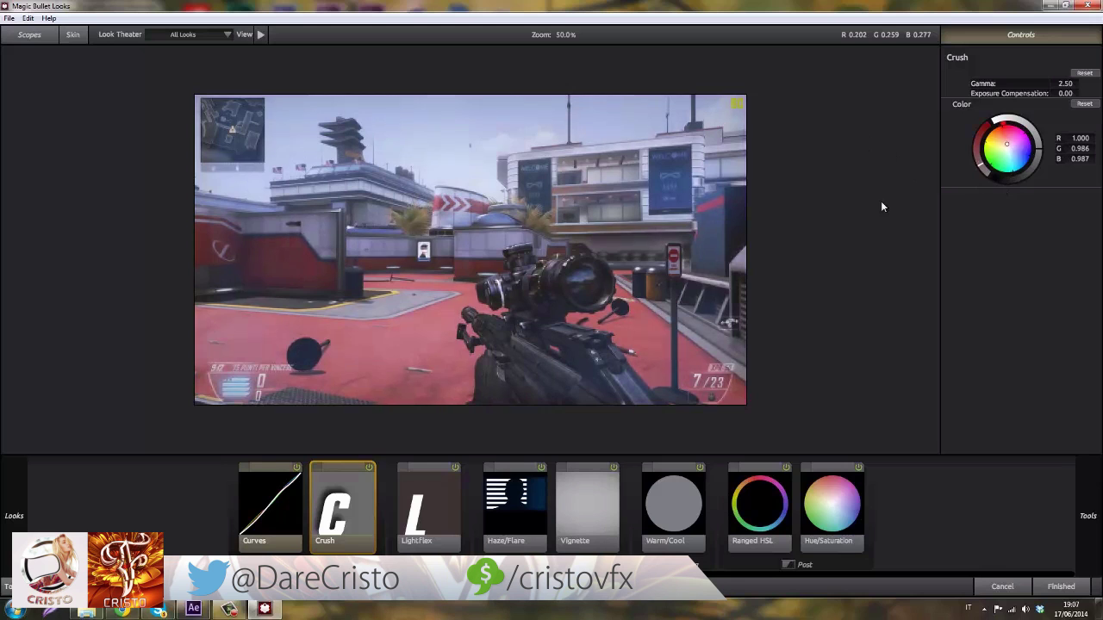
pyautogui.click(353, 504)
pyautogui.press('Delete')
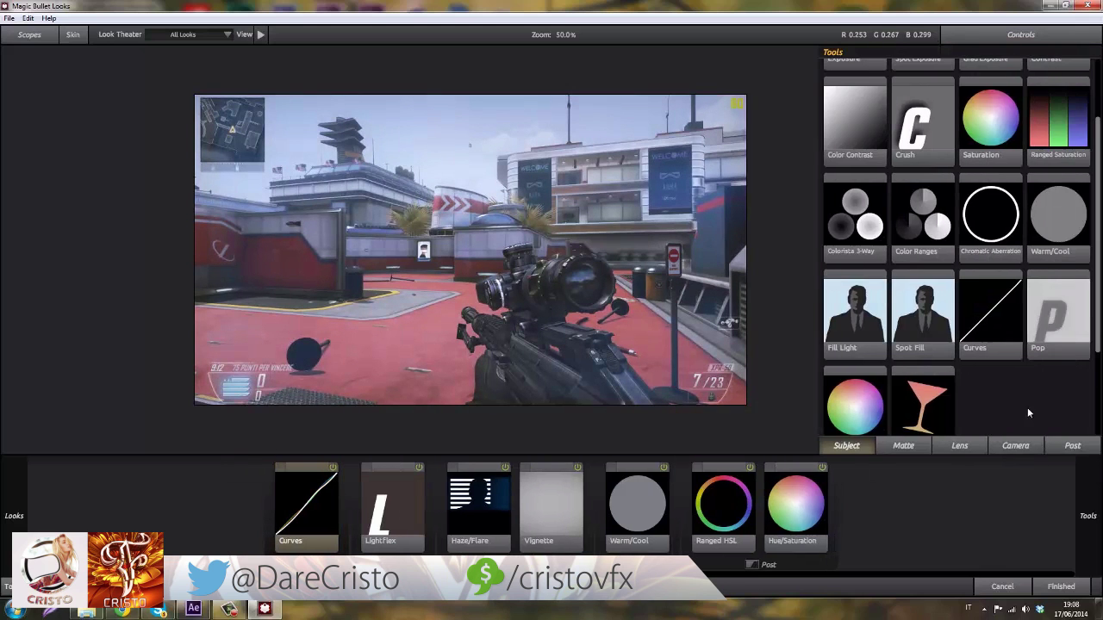
pyautogui.click(1072, 447)
pyautogui.moveTo(922, 404); pyautogui.dragTo(840, 504)
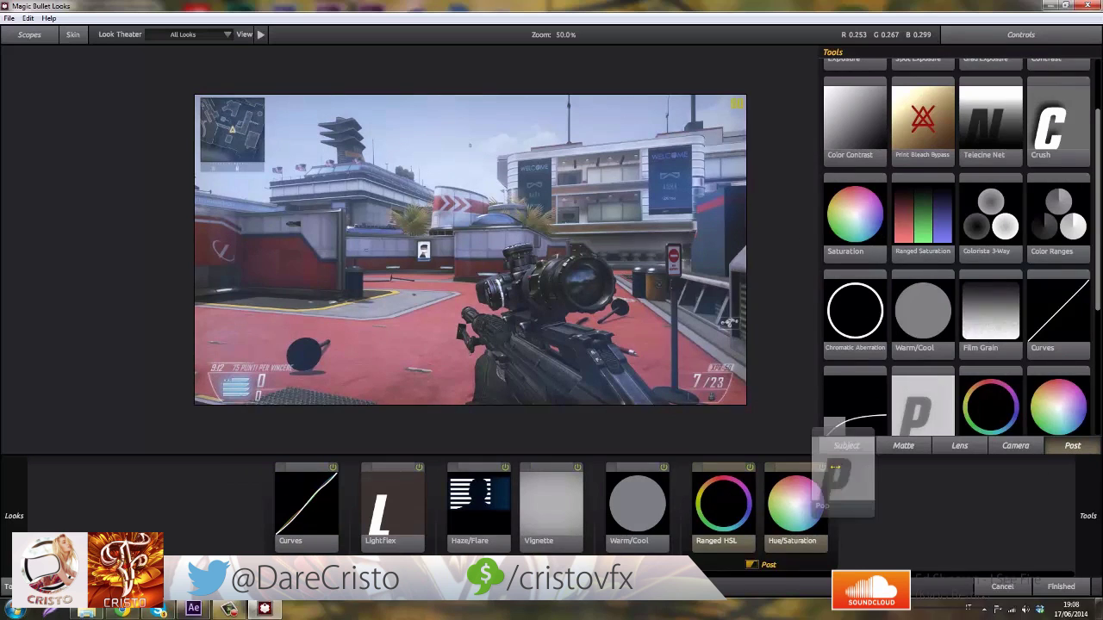
pyautogui.click(1055, 83)
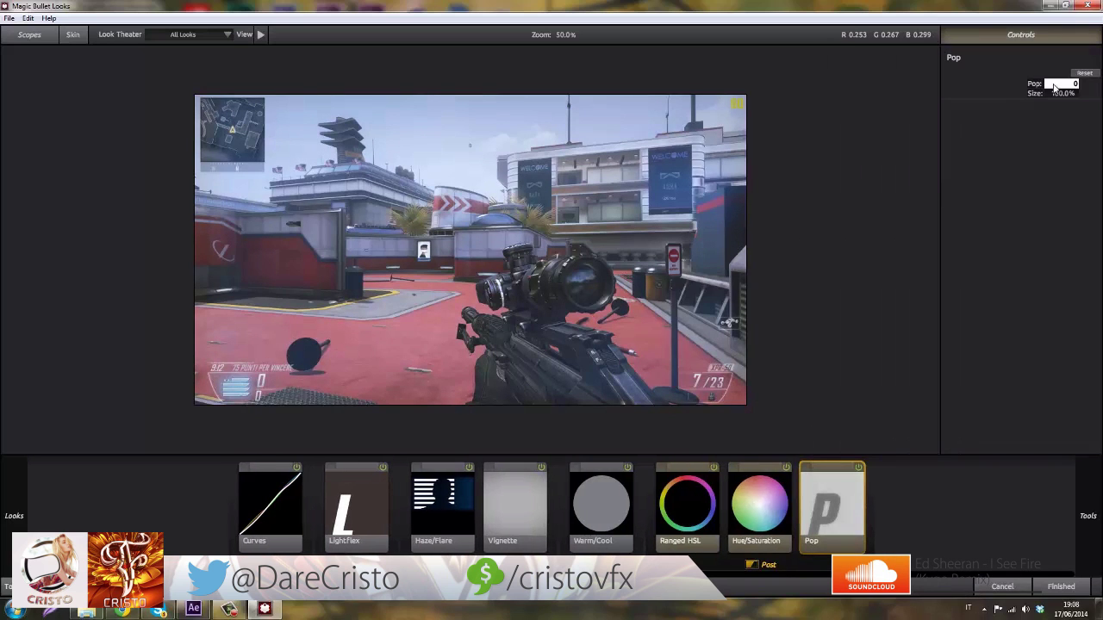
pyautogui.write('200')
pyautogui.press('Return')
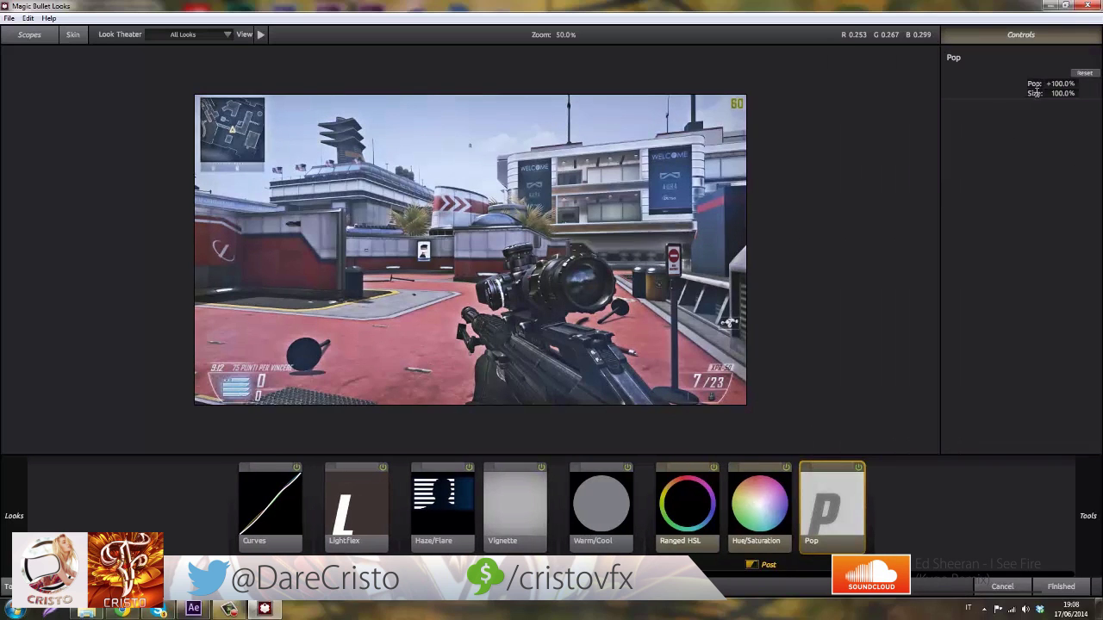
pyautogui.click(1058, 83)
pyautogui.write('2')
pyautogui.press('Return')
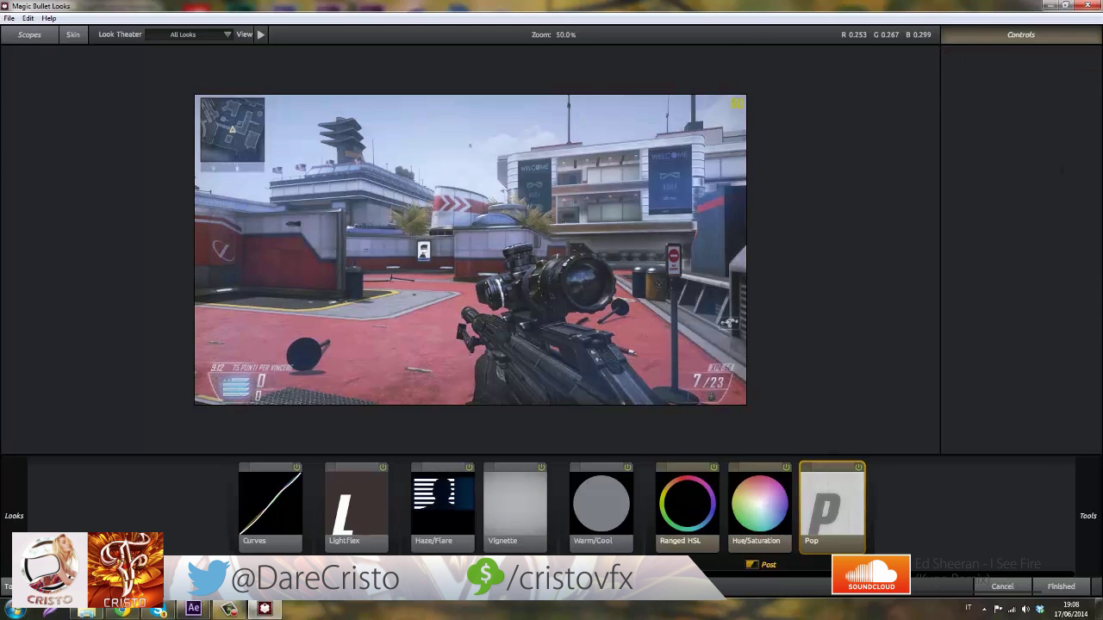
pyautogui.press('Delete')
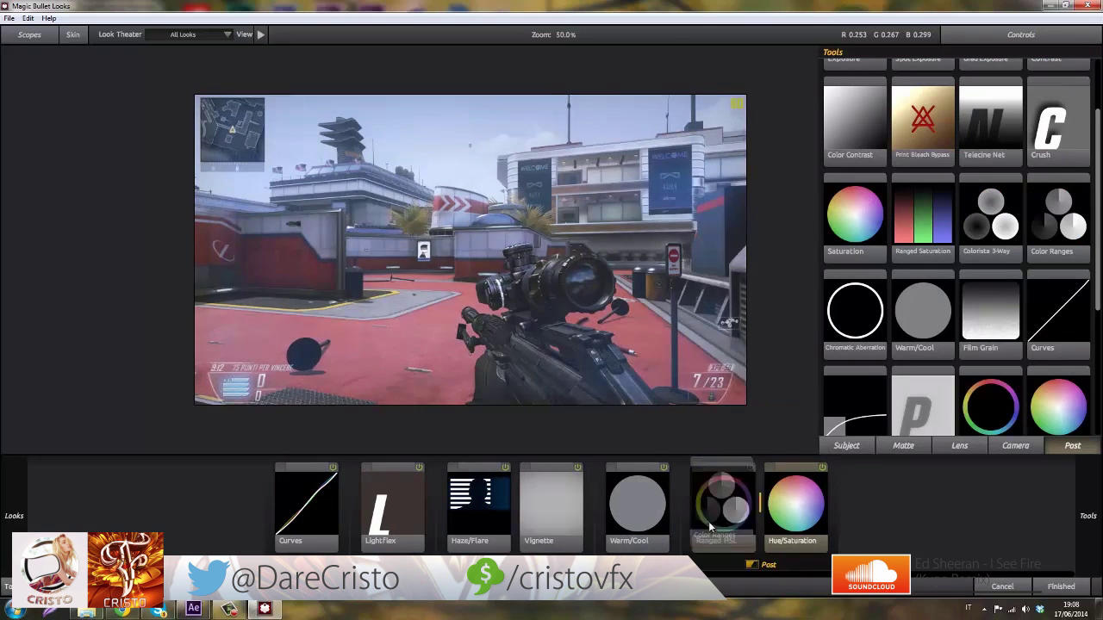
# Add Color Ranges after Ranged HSL, tinting highlights red, midtones yellow and shadows green.
pyautogui.moveTo(1053, 224); pyautogui.dragTo(768, 519)
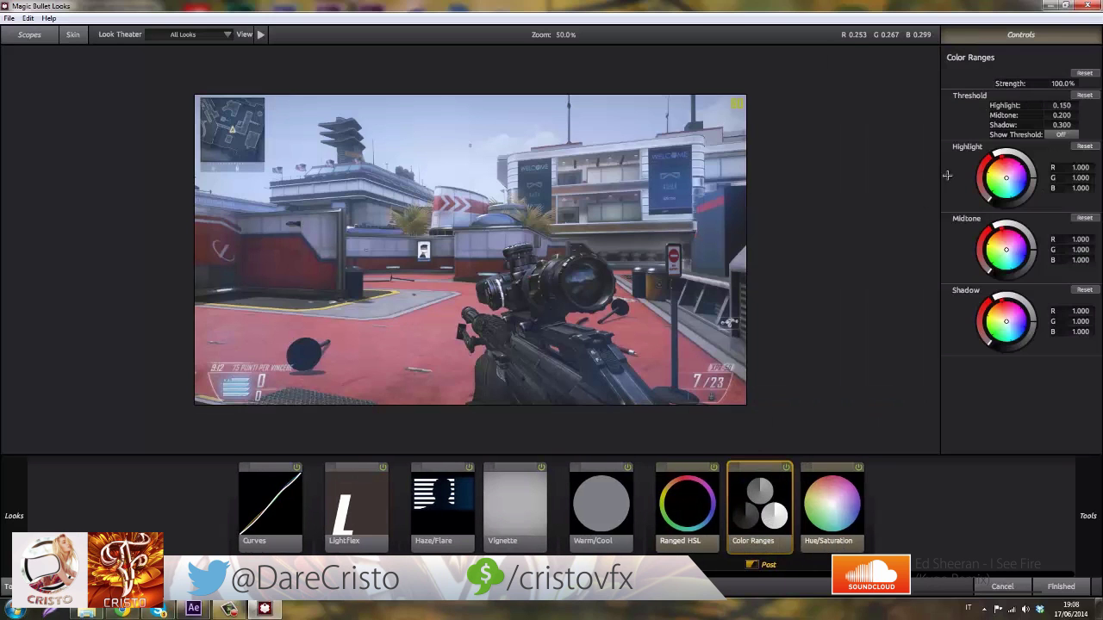
pyautogui.click(1008, 167)
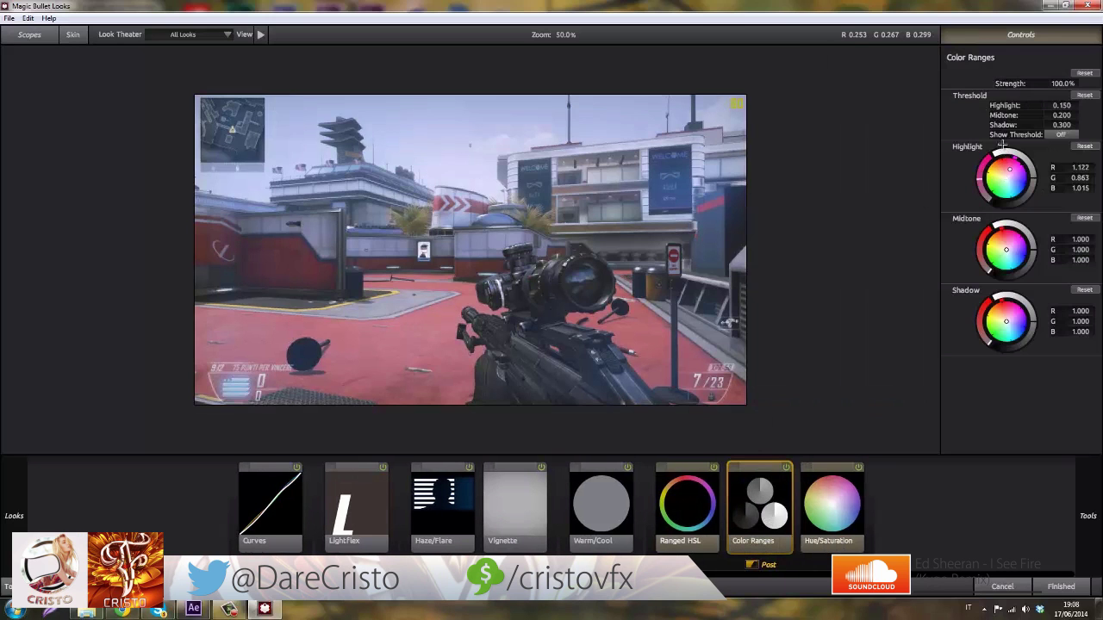
pyautogui.click(997, 246)
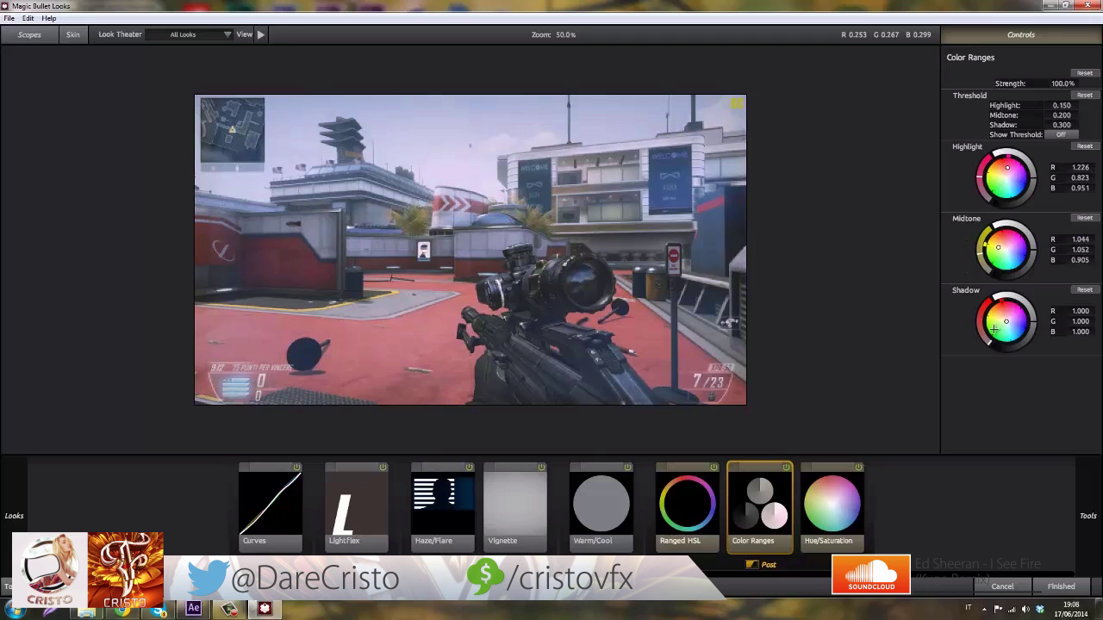
pyautogui.moveTo(995, 330)
pyautogui.mouseDown()
pyautogui.moveTo(984, 323)
pyautogui.moveTo(1006, 373)
pyautogui.mouseUp()
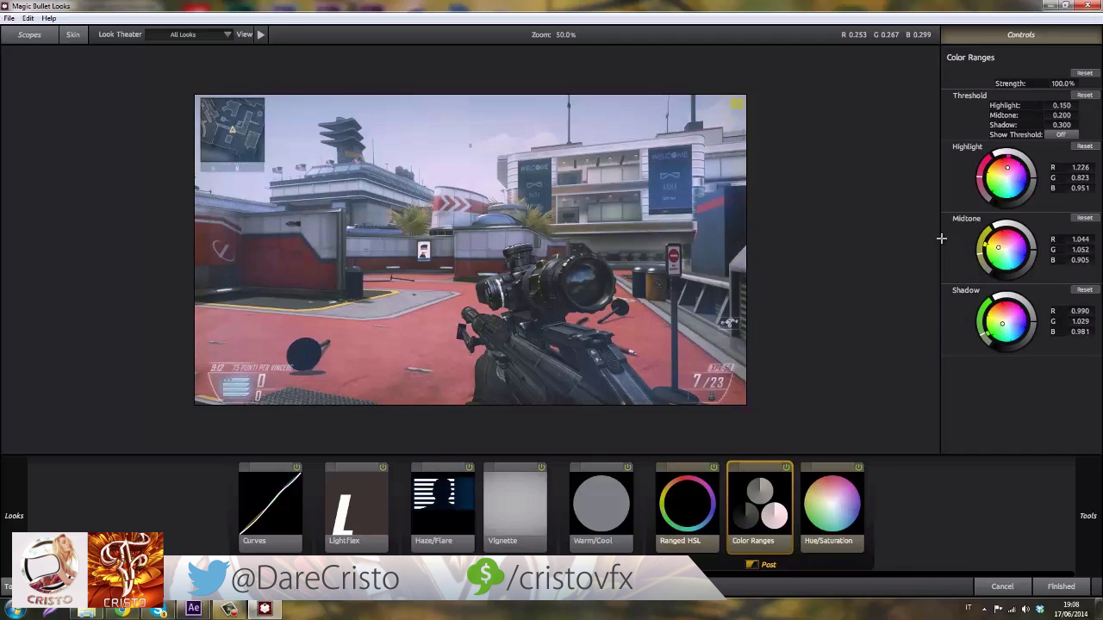
pyautogui.click(999, 331)
# Nudge the shadow tint further, then discard Color Ranges and finish the look.
pyautogui.moveTo(1053, 350); pyautogui.dragTo(1068, 354)
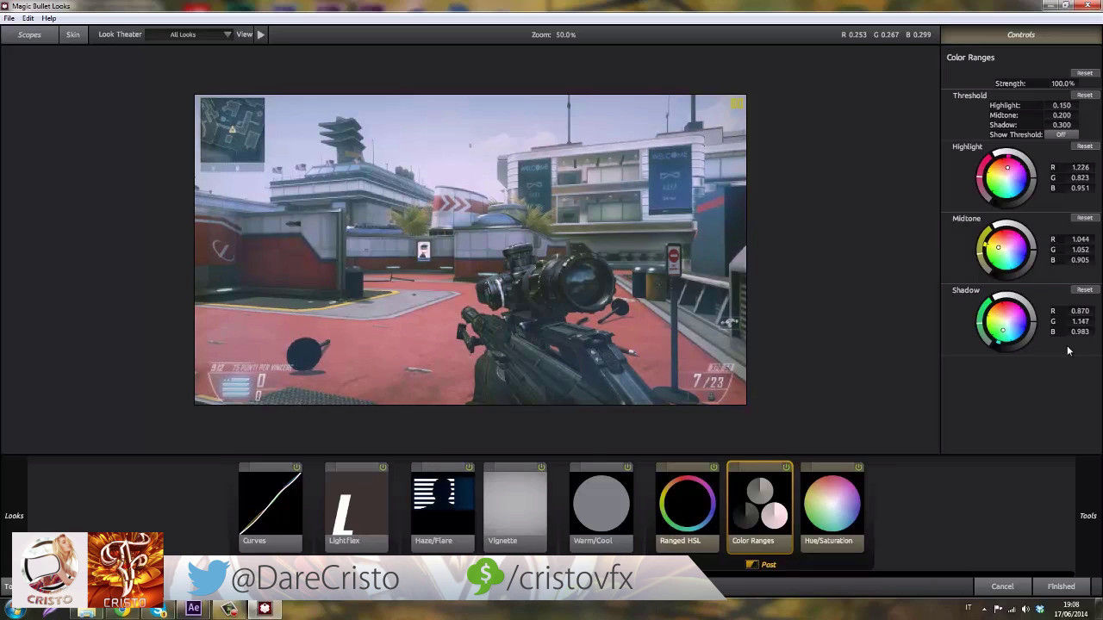
pyautogui.moveTo(753, 463); pyautogui.dragTo(753, 398)
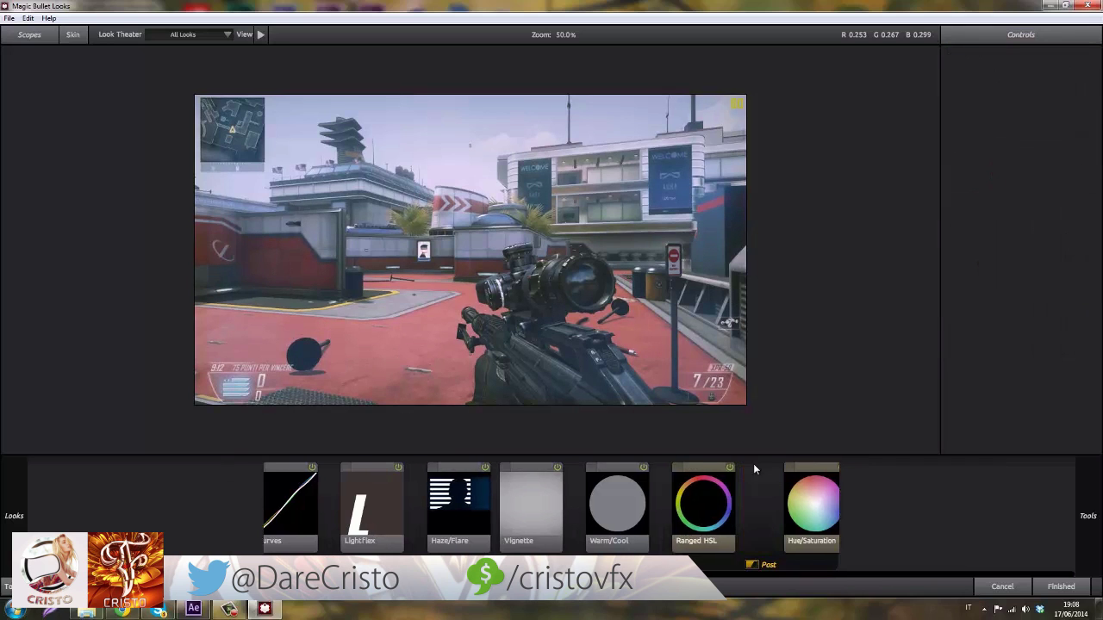
pyautogui.click(1073, 586)
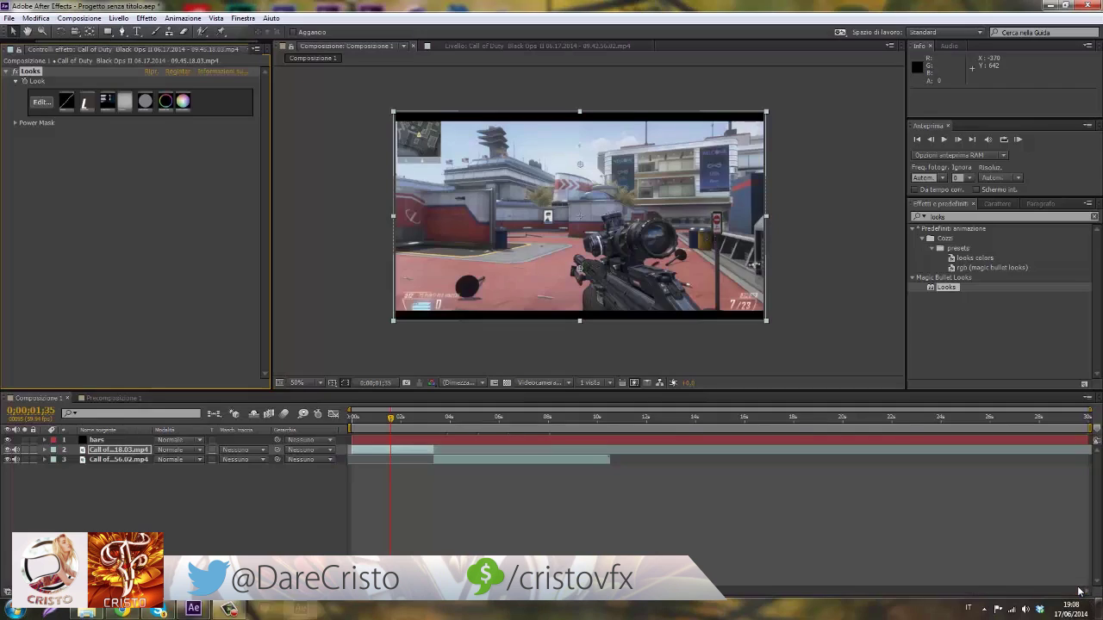
# Apply CC Toner to the clip layer and set its shadows to dark purple.
pyautogui.click(976, 217)
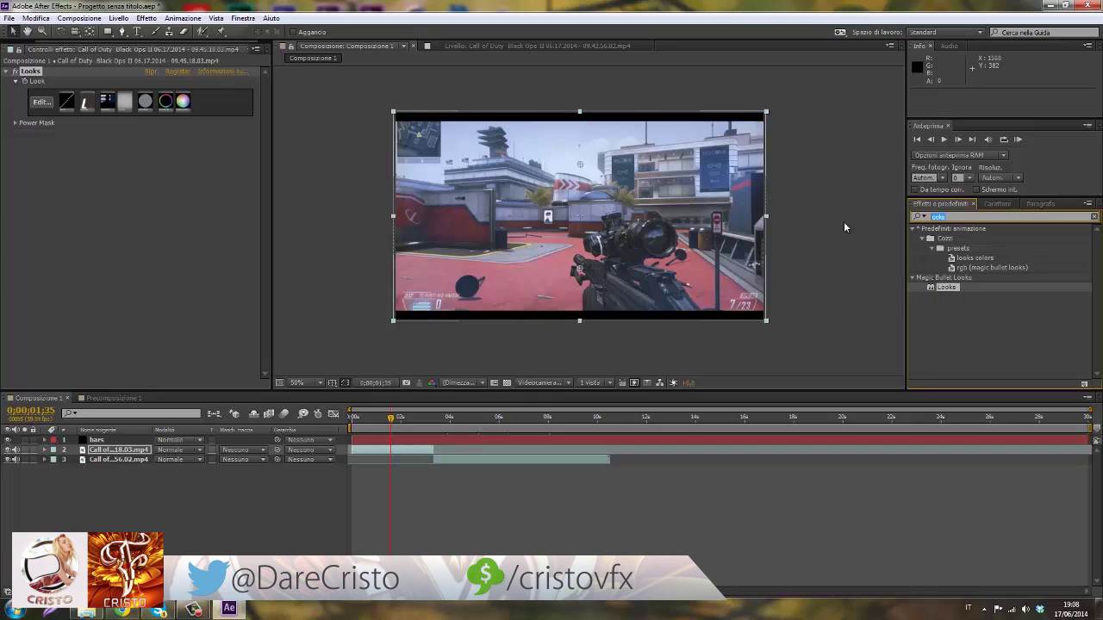
pyautogui.write('cc toner')
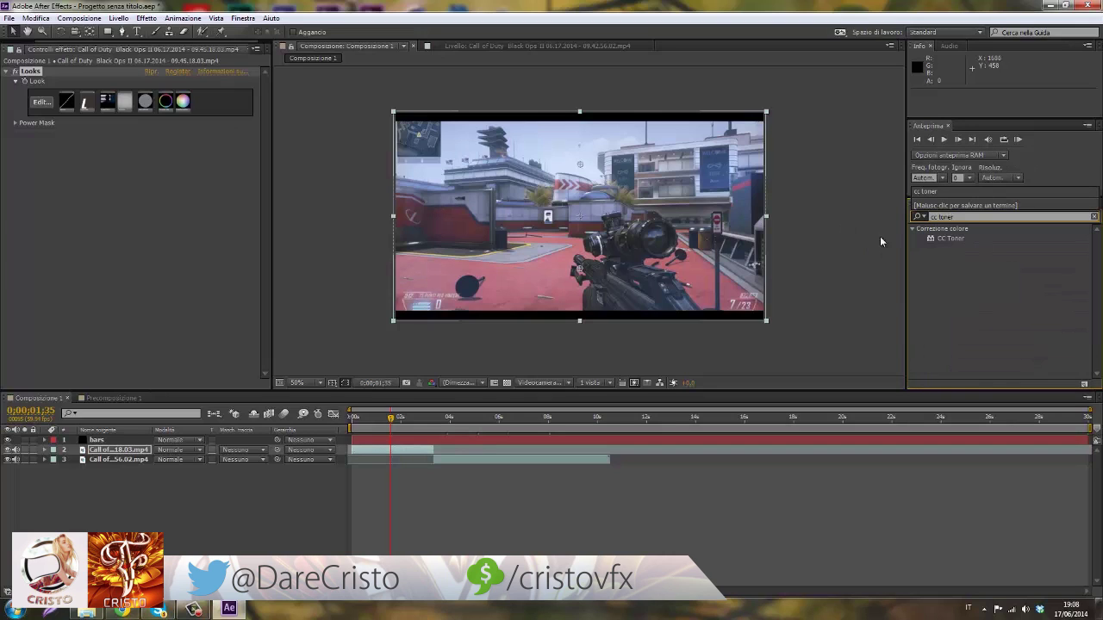
pyautogui.moveTo(950, 237); pyautogui.dragTo(155, 190)
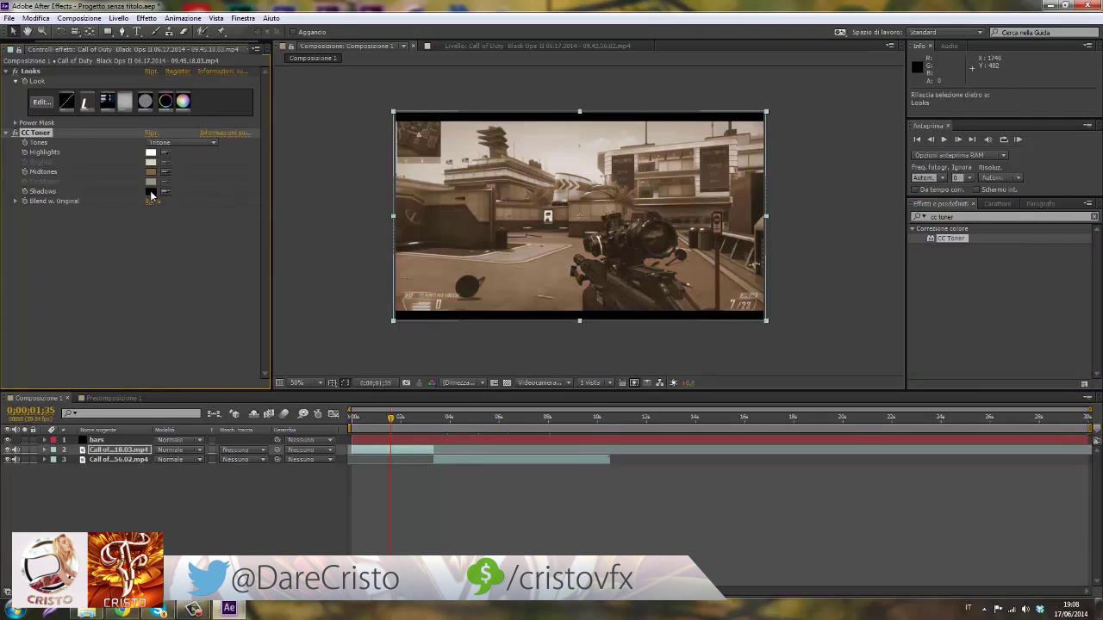
pyautogui.click(151, 191)
pyautogui.click(463, 367)
pyautogui.moveTo(451, 485); pyautogui.dragTo(472, 444)
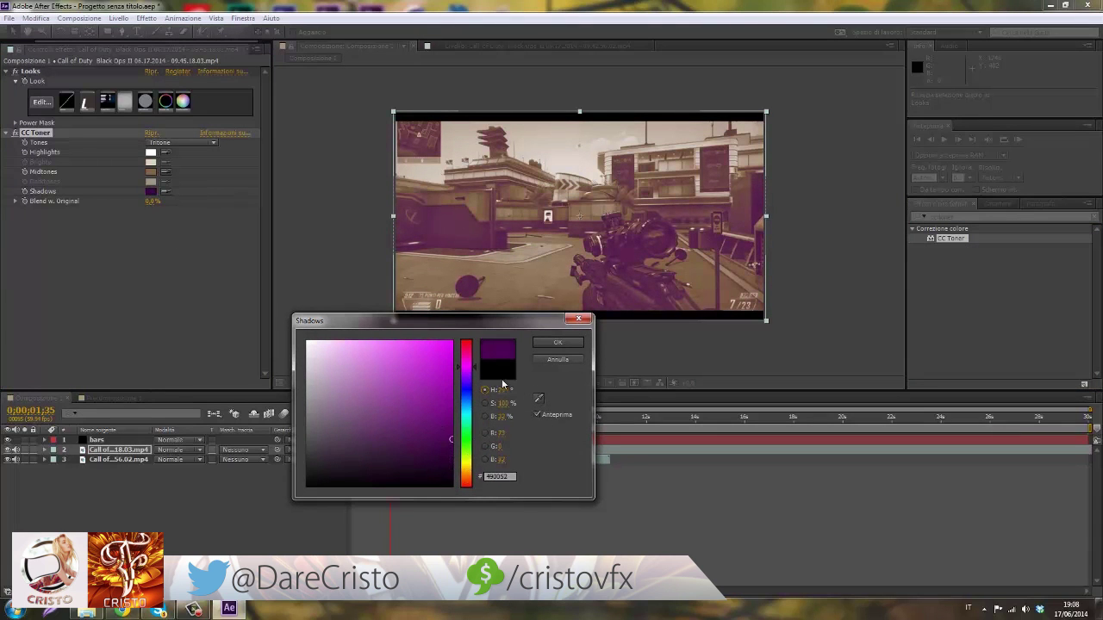
pyautogui.click(552, 344)
# Set CC Toner's highlights to saturated orange and its midtones to blue.
pyautogui.click(151, 154)
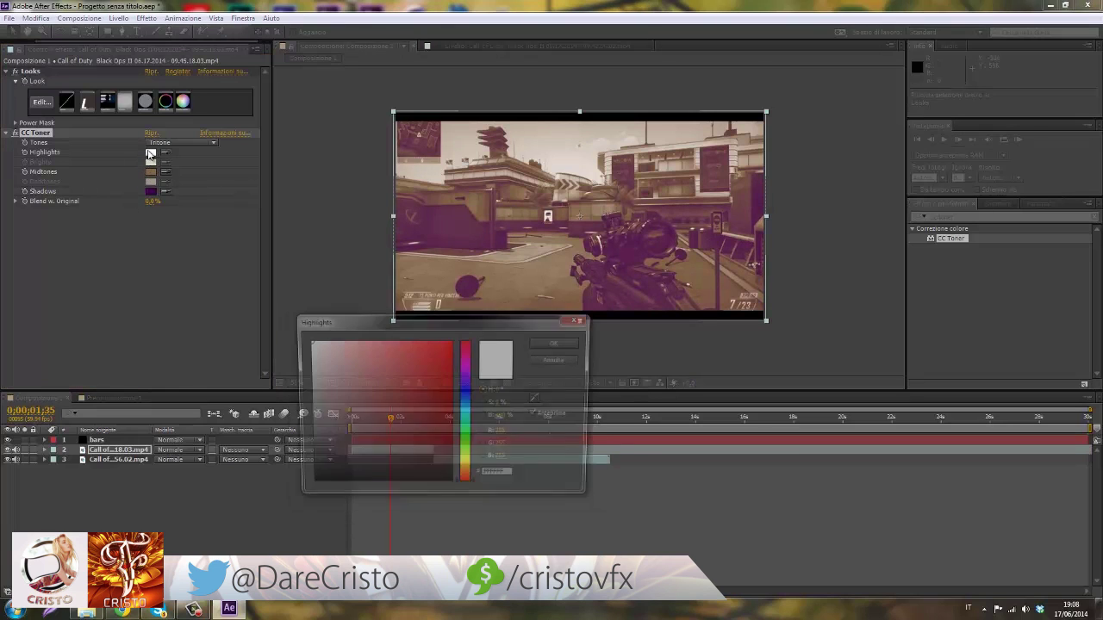
pyautogui.click(466, 466)
pyautogui.click(446, 358)
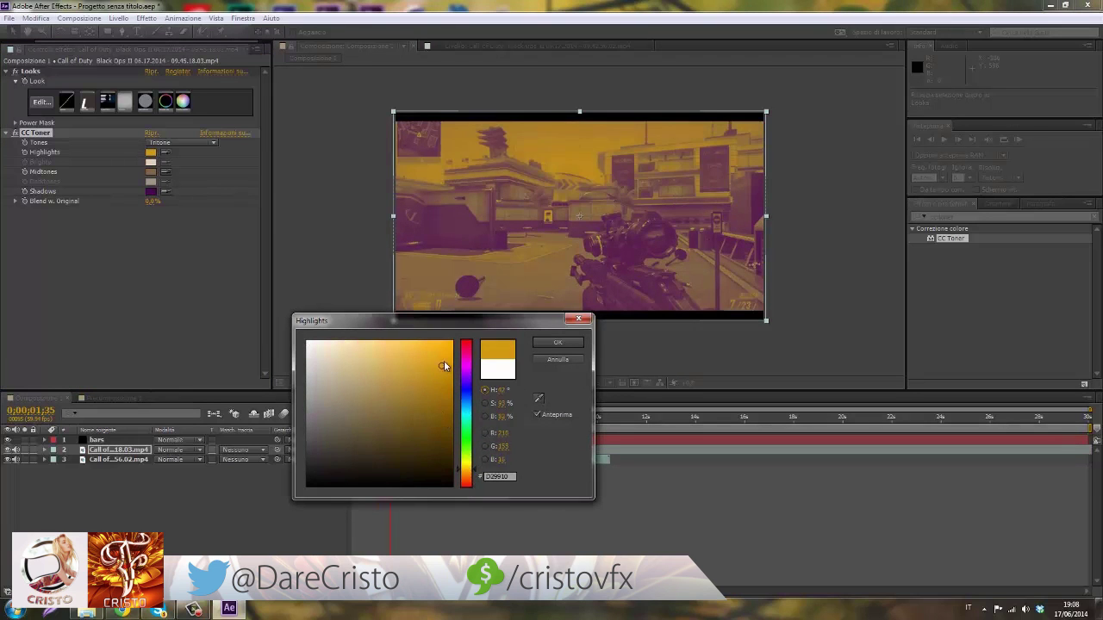
pyautogui.click(466, 476)
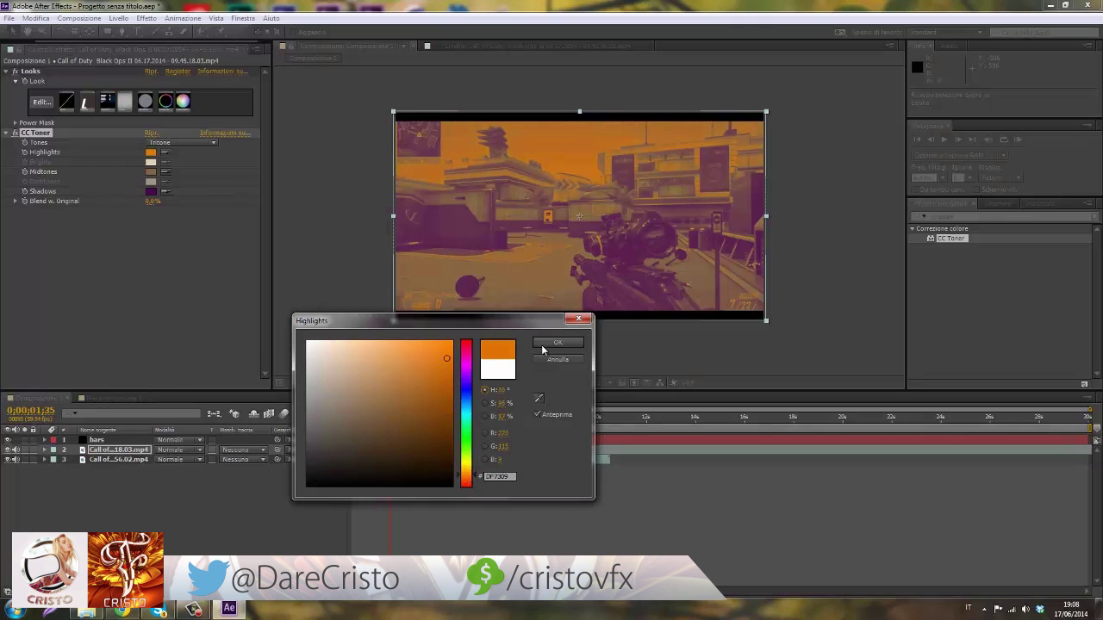
pyautogui.click(557, 342)
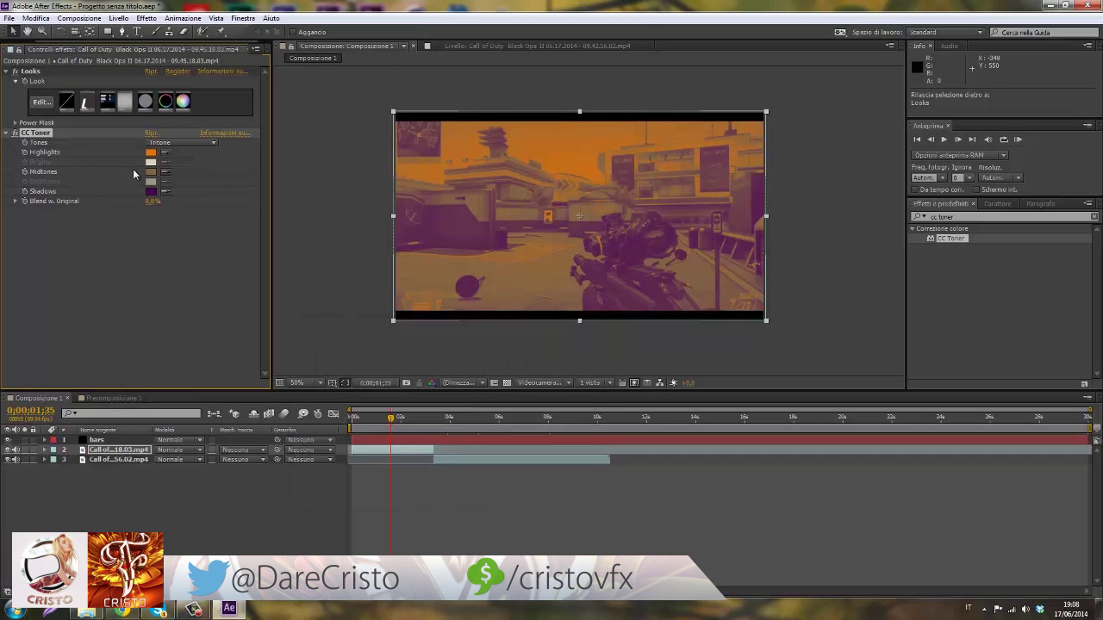
pyautogui.click(151, 171)
pyautogui.click(466, 398)
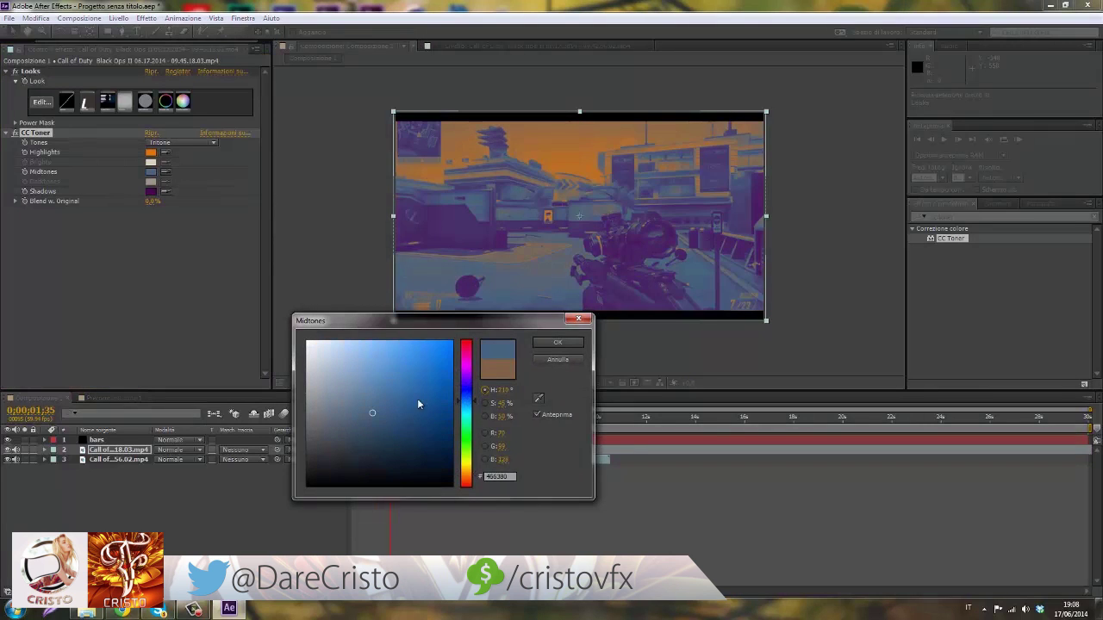
pyautogui.click(383, 397)
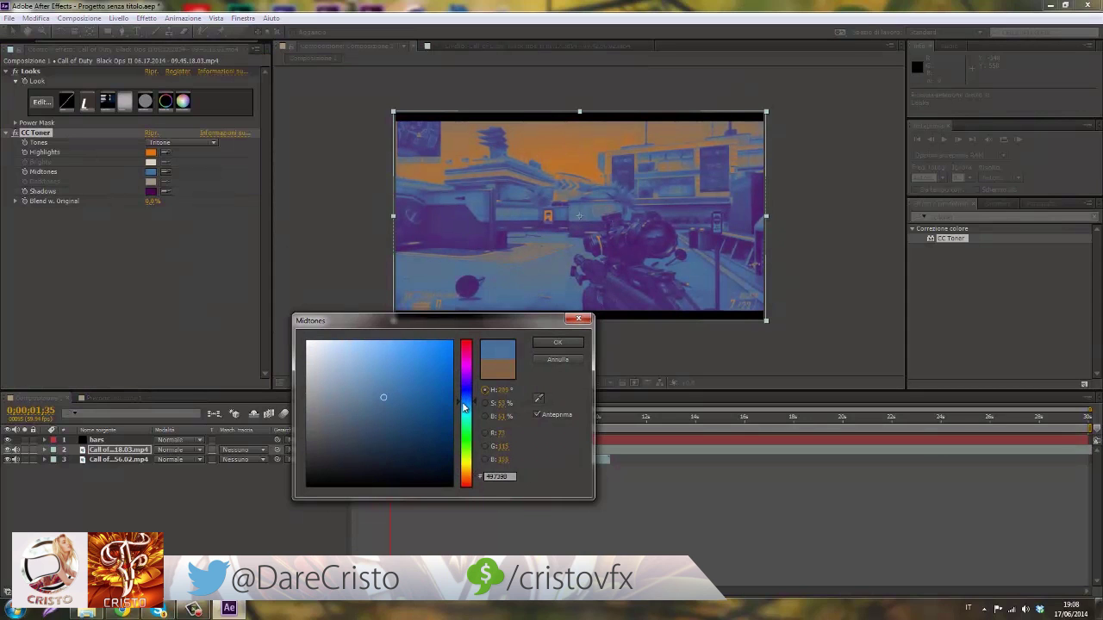
pyautogui.click(558, 342)
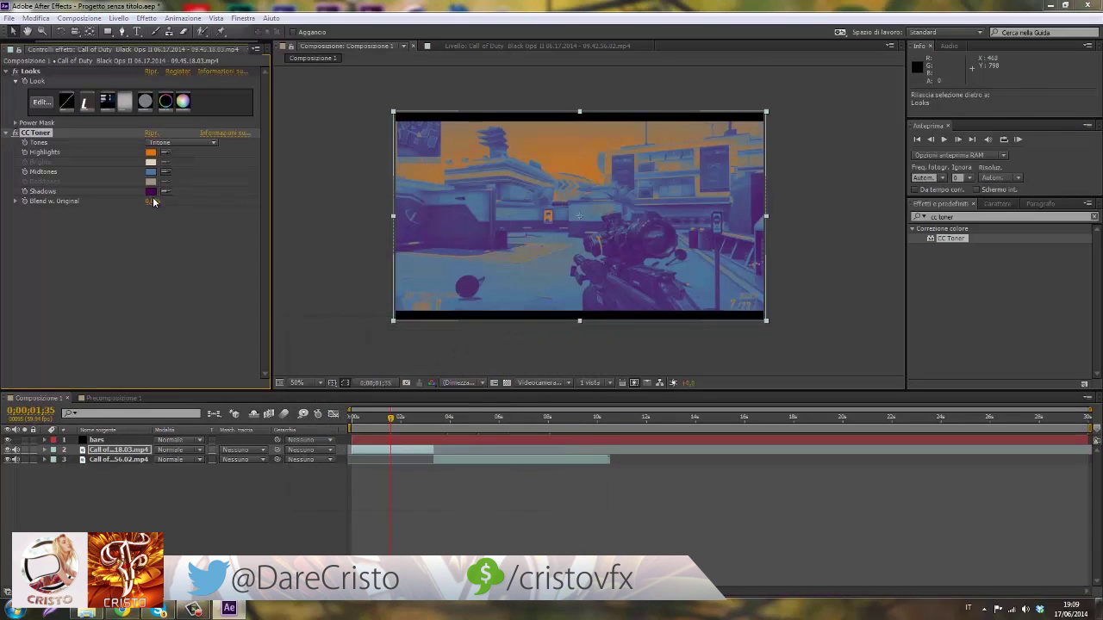
# Set CC Toner's Blend w. Original to 80%.
pyautogui.click(150, 190)
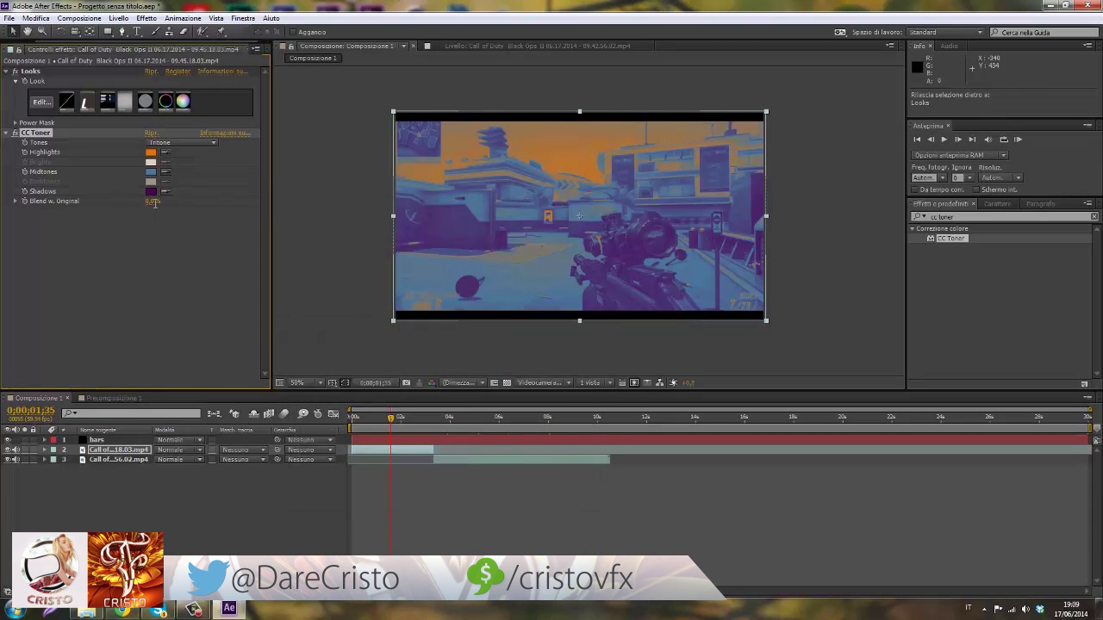
pyautogui.write('80')
pyautogui.click(172, 253)
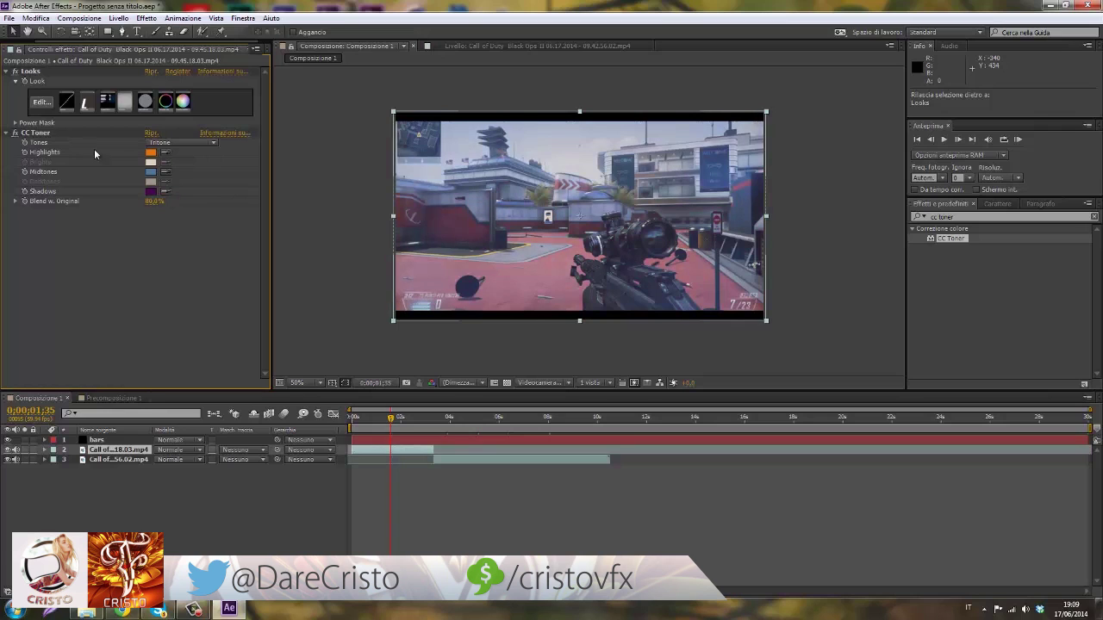
# Brighten the orange highlight colour and pick a lighter blue for the midtones.
pyautogui.click(150, 172)
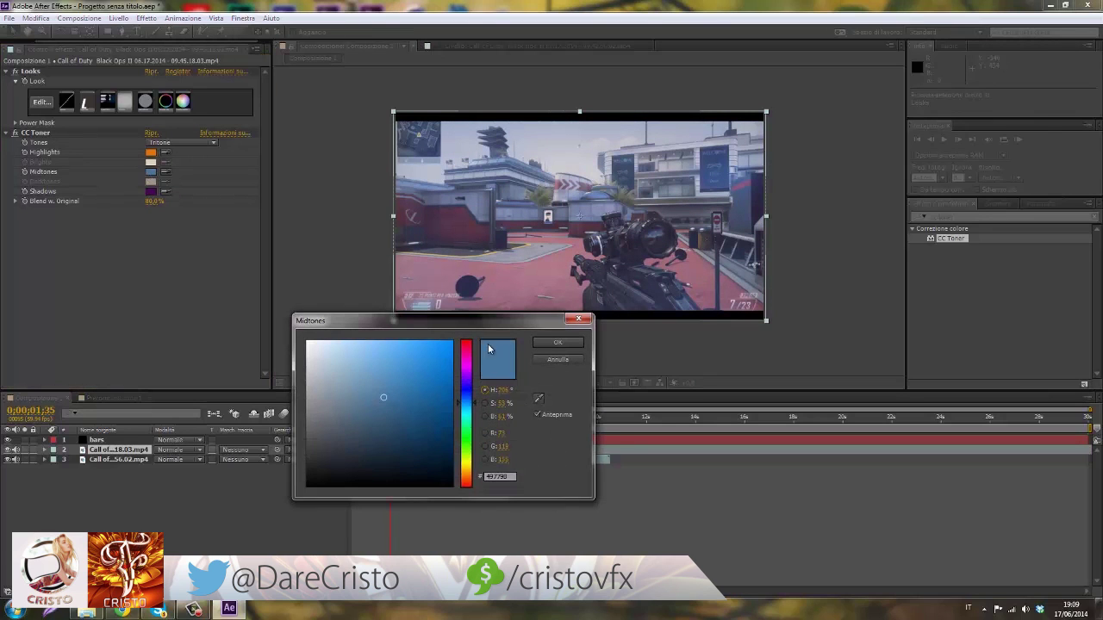
pyautogui.click(557, 342)
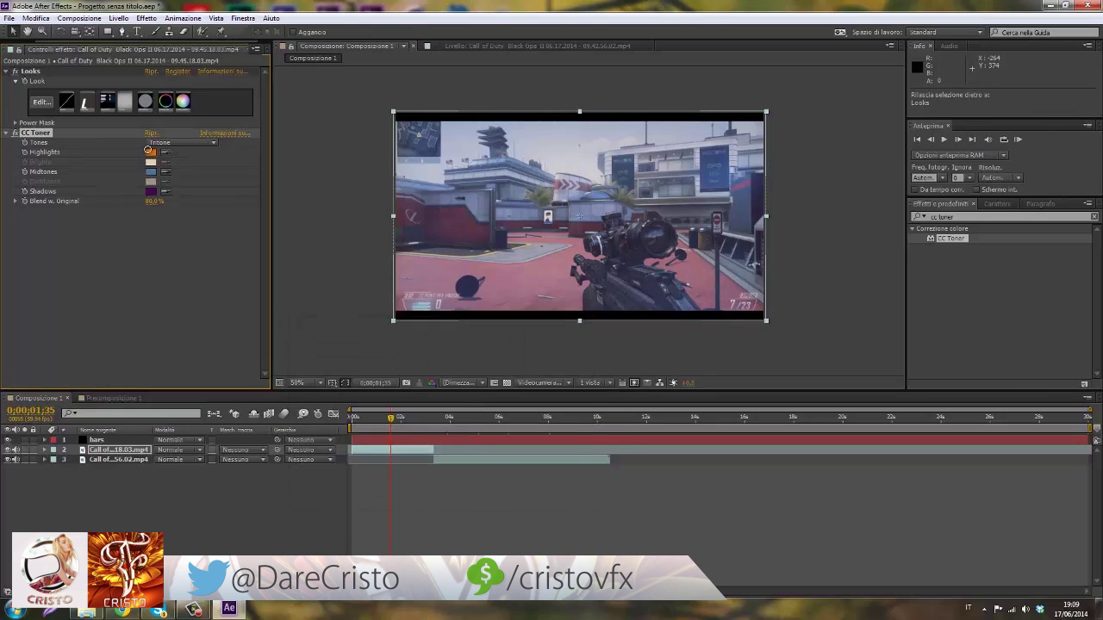
pyautogui.click(150, 152)
pyautogui.moveTo(434, 352); pyautogui.dragTo(423, 341)
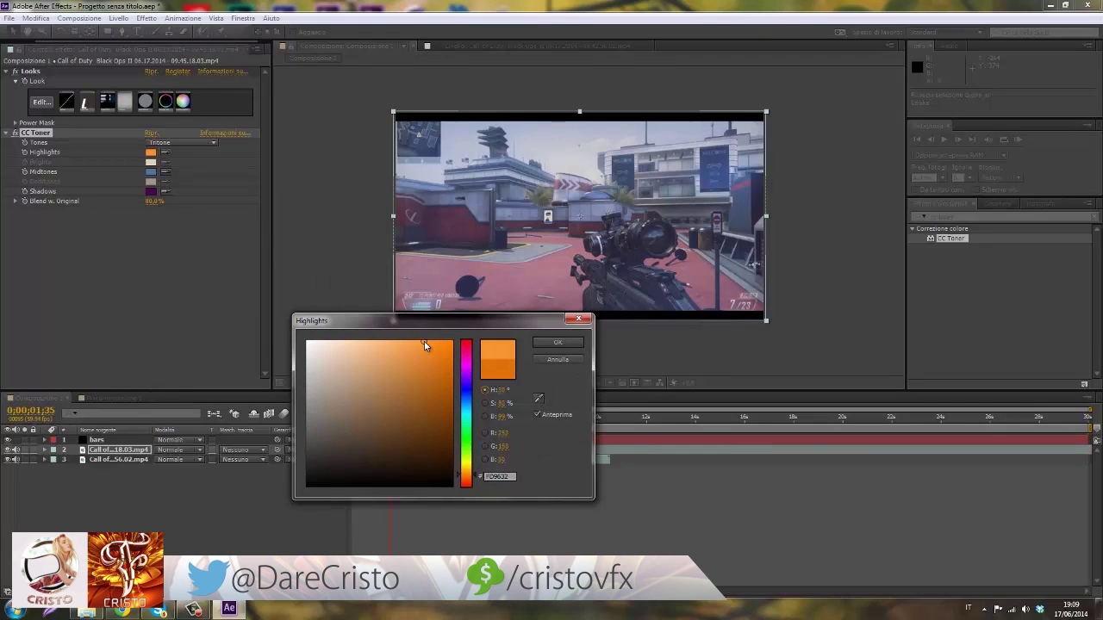
pyautogui.click(557, 342)
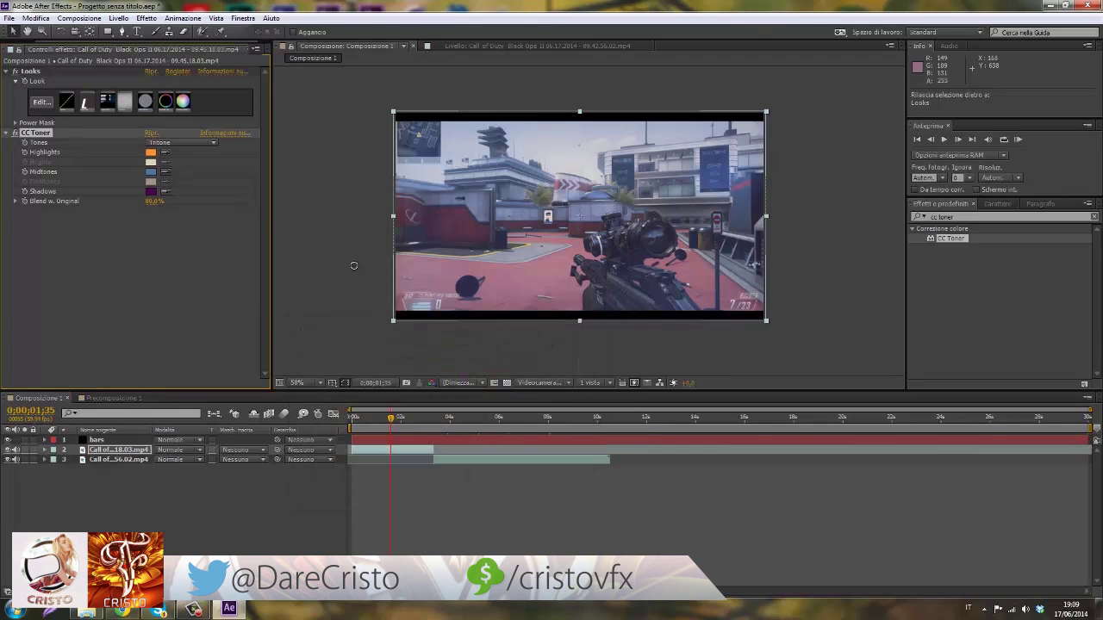
pyautogui.click(150, 172)
pyautogui.moveTo(381, 369)
pyautogui.mouseDown()
pyautogui.moveTo(383, 380)
pyautogui.moveTo(408, 374)
pyautogui.mouseUp()
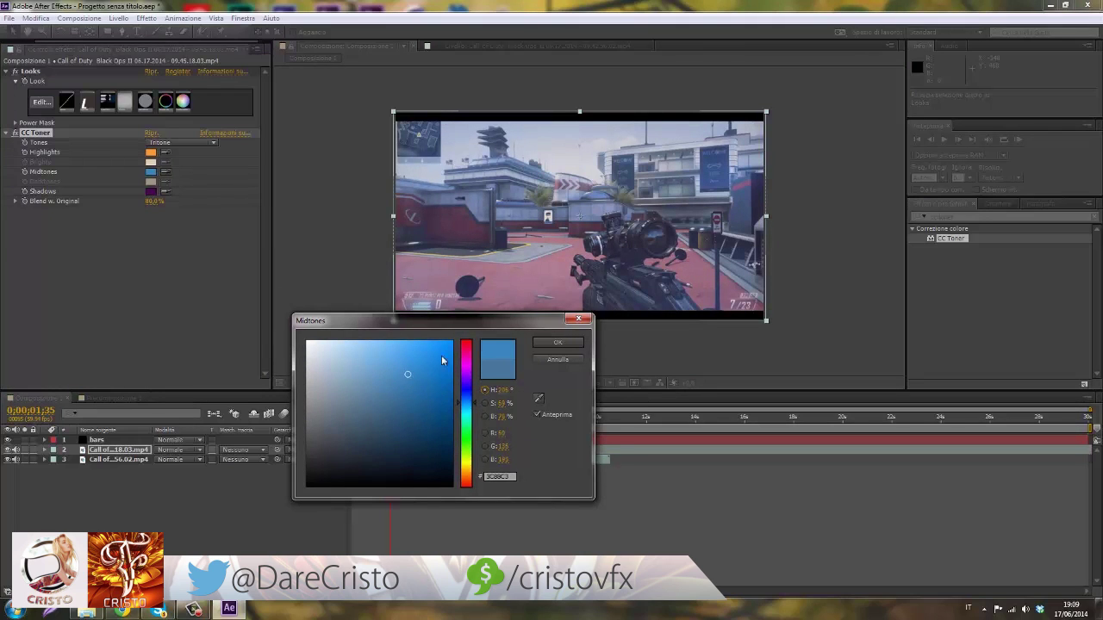
pyautogui.click(555, 343)
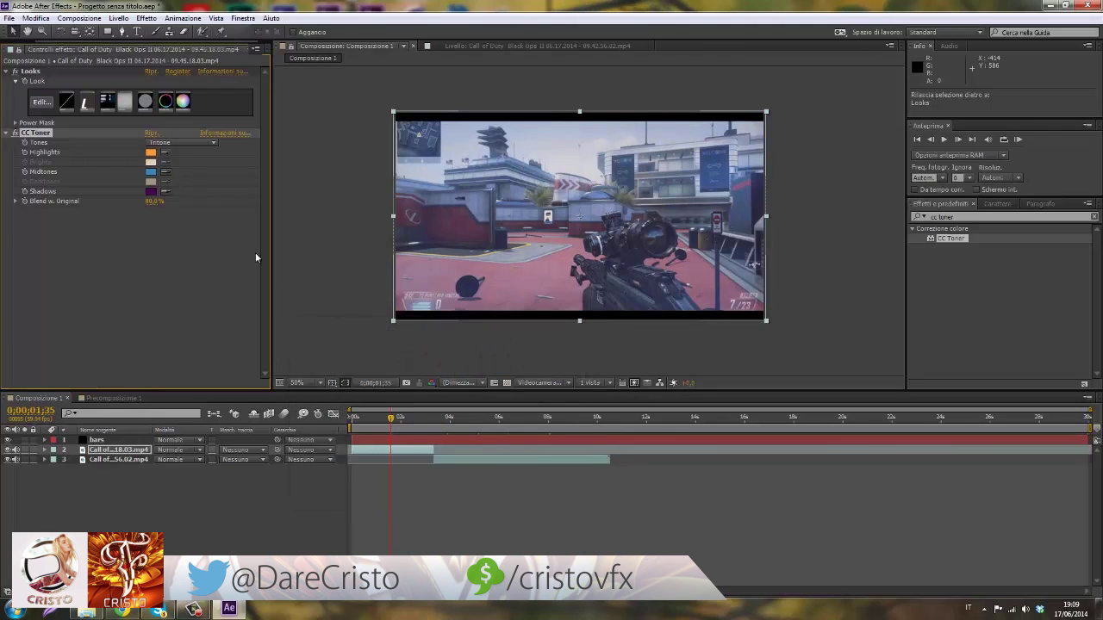
# Toggle CC Toner to compare, then tweak the Looks contrast curve and finish.
pyautogui.click(15, 134)
pyautogui.click(50, 103)
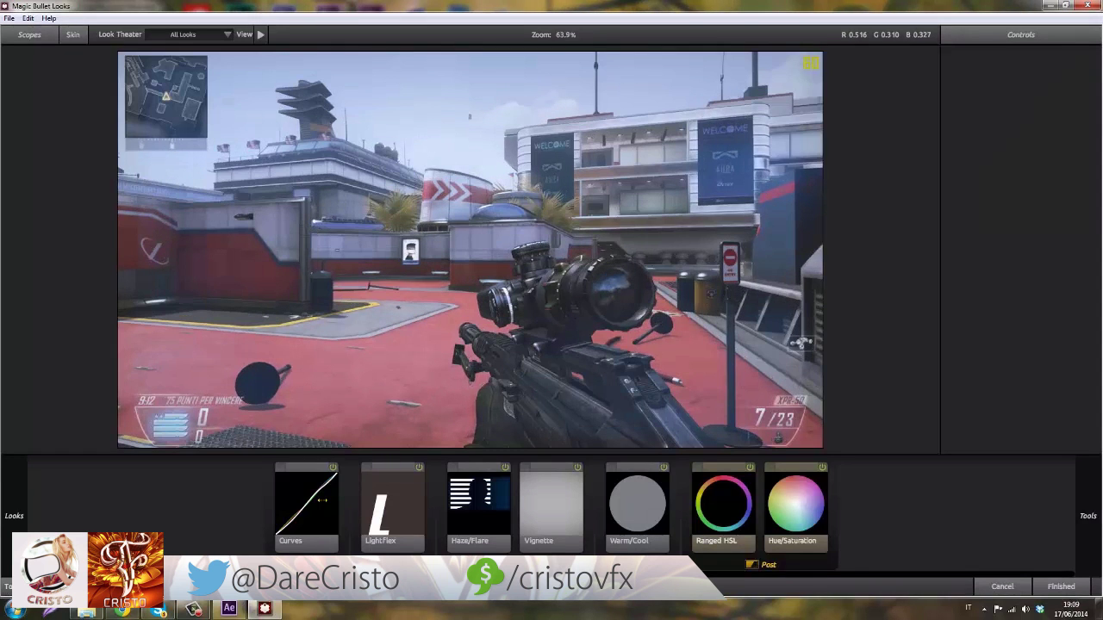
pyautogui.click(306, 504)
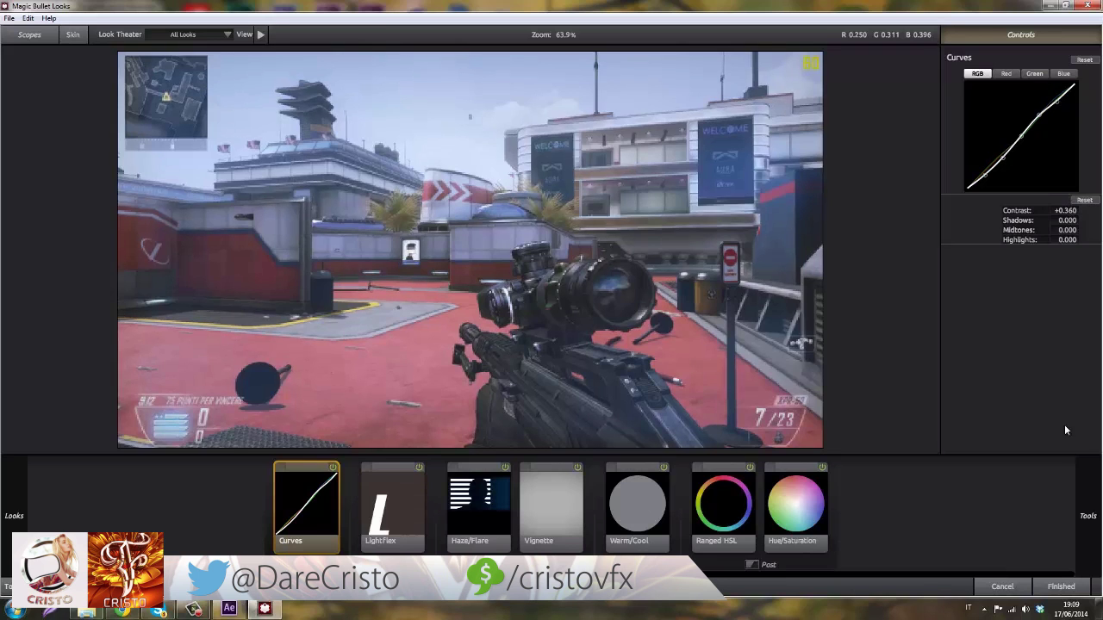
pyautogui.click(1060, 586)
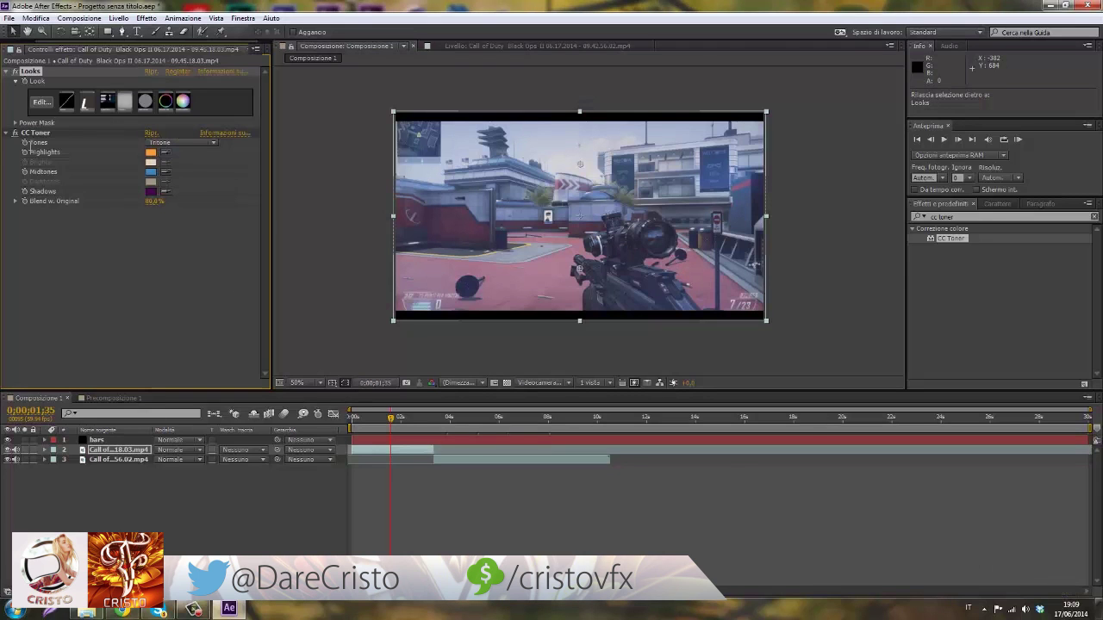
# Set Blend w. Original to 90% and check the grade at about 7 and 1.5 seconds.
pyautogui.click(154, 202)
pyautogui.click(131, 242)
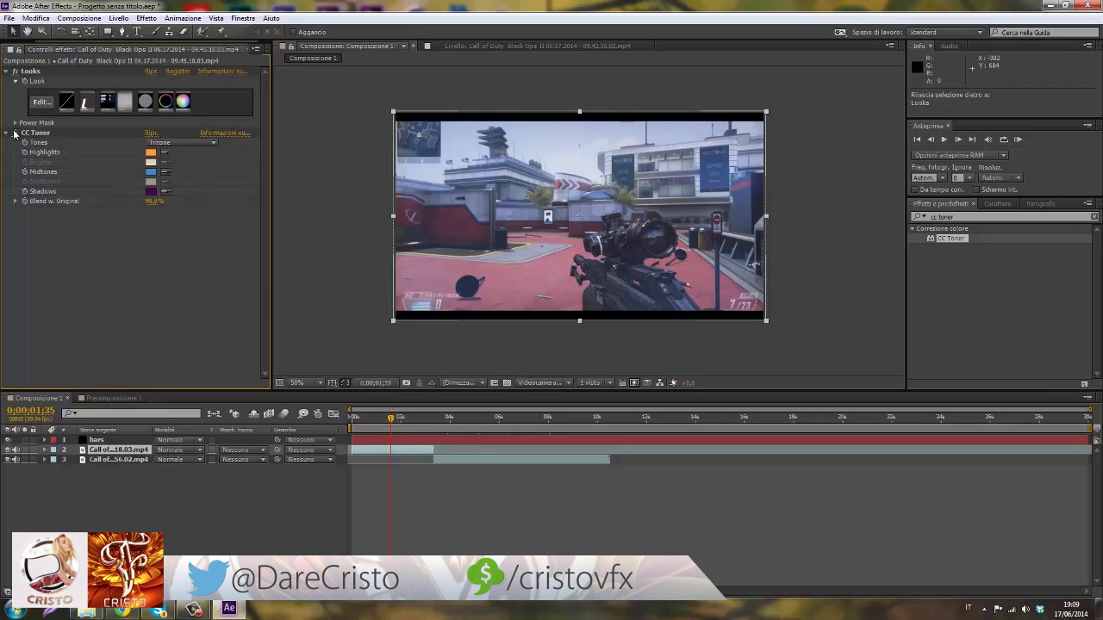
pyautogui.click(535, 418)
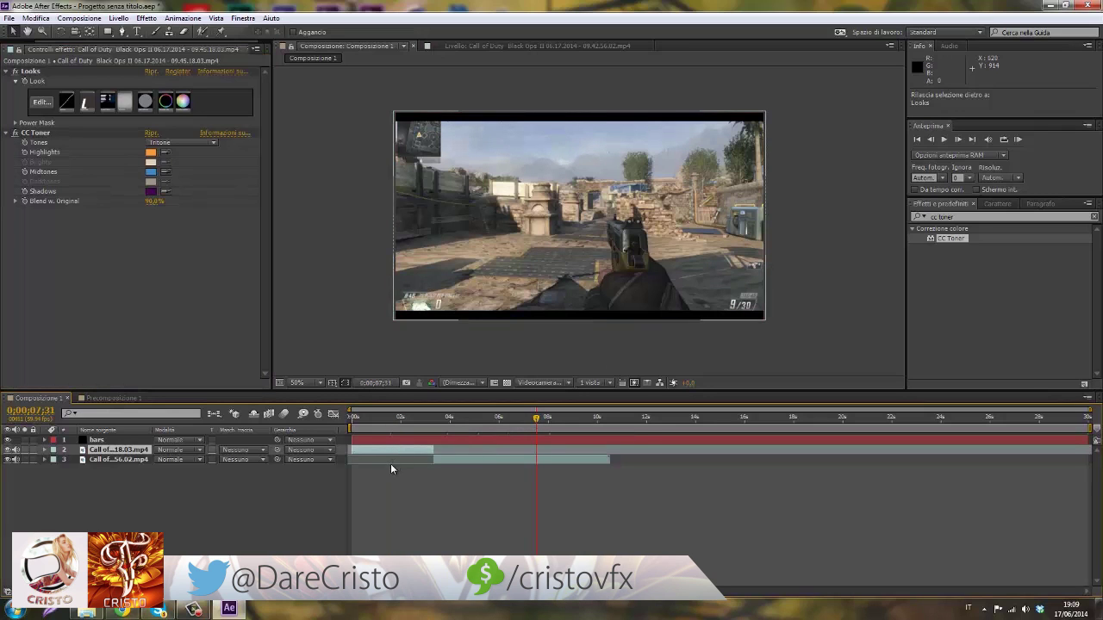
pyautogui.click(392, 418)
# Create a new adjustment layer and place it below the bars layer.
pyautogui.click(422, 499)
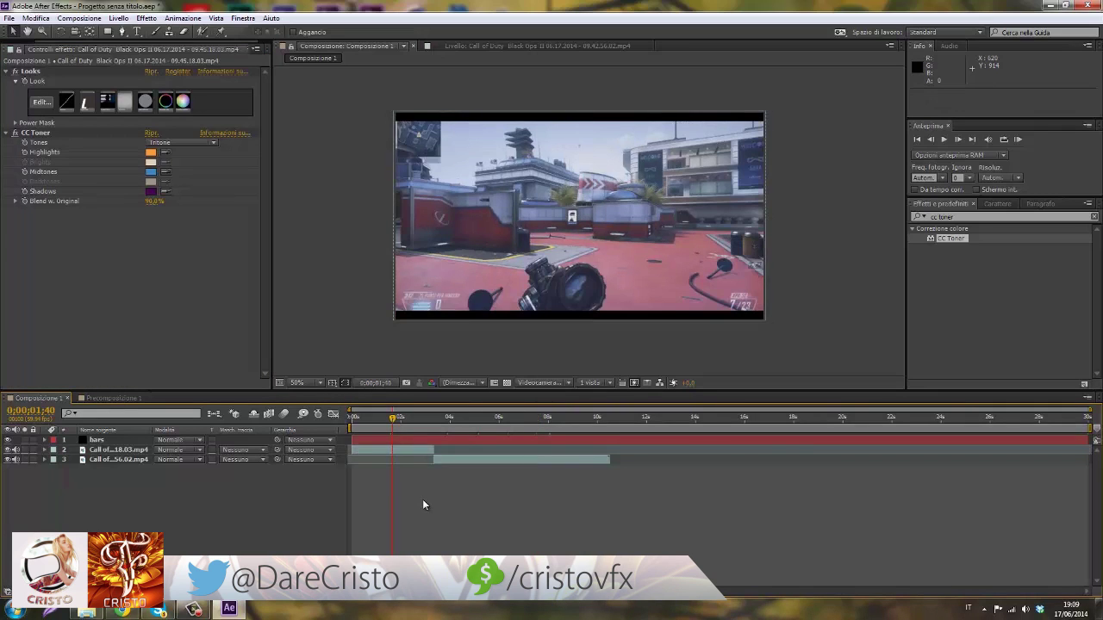
pyautogui.hotkey('ctrl', 'alt', 'y')
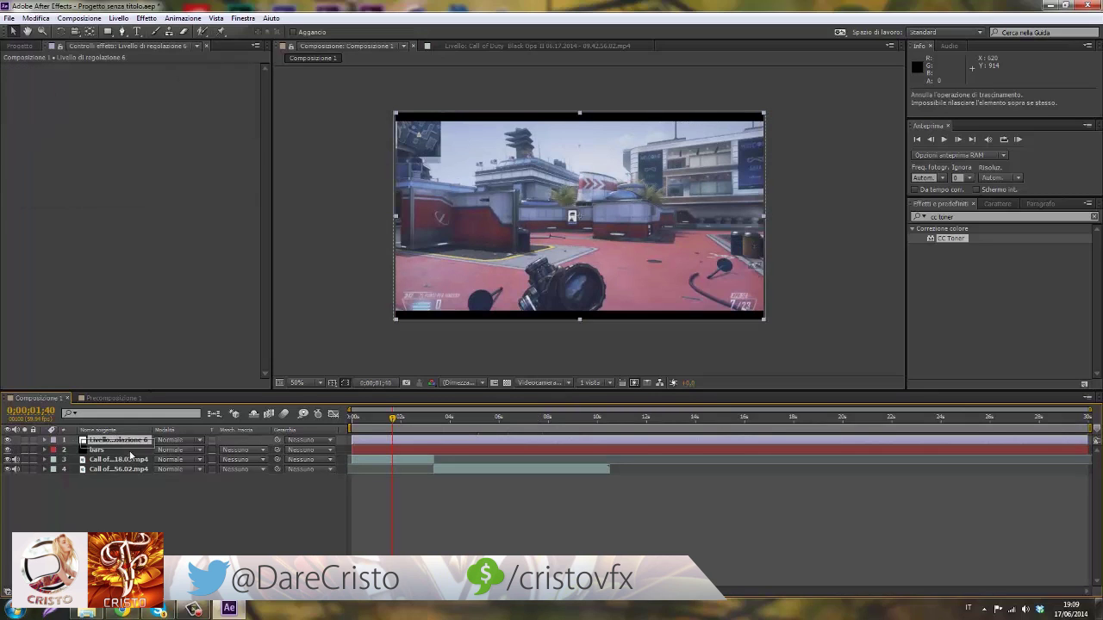
pyautogui.moveTo(118, 440); pyautogui.dragTo(118, 454)
# Cut the Looks and CC Toner effects from the clip and paste them onto the adjustment layer.
pyautogui.click(366, 463)
pyautogui.click(34, 133)
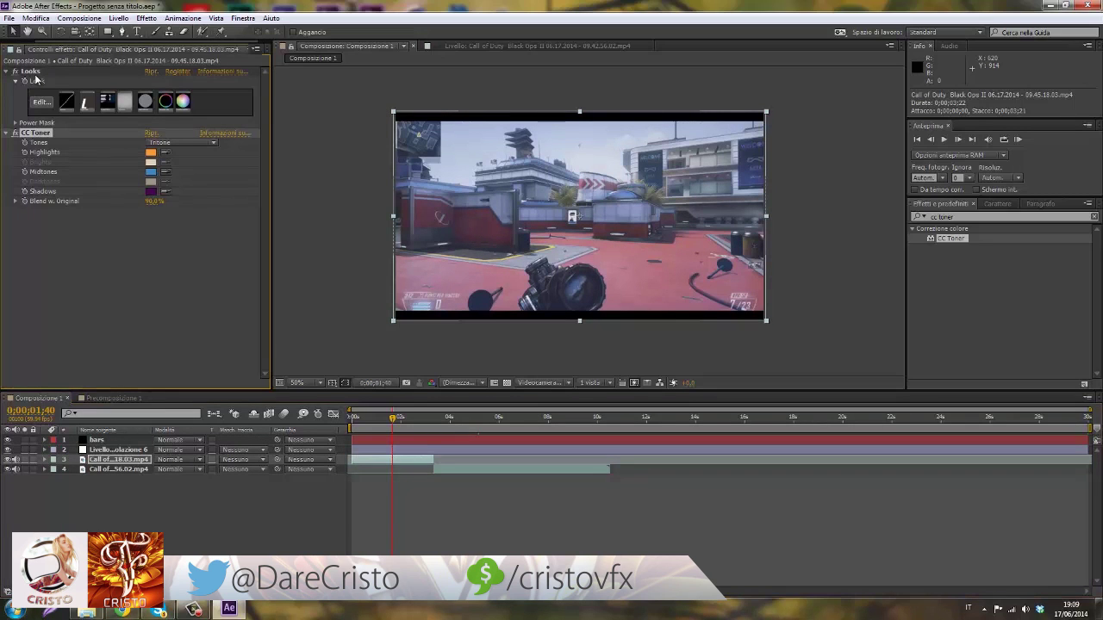
pyautogui.keyDown('ctrl'); pyautogui.click(33, 72); pyautogui.keyUp('ctrl')
pyautogui.hotkey('ctrl', 'x')
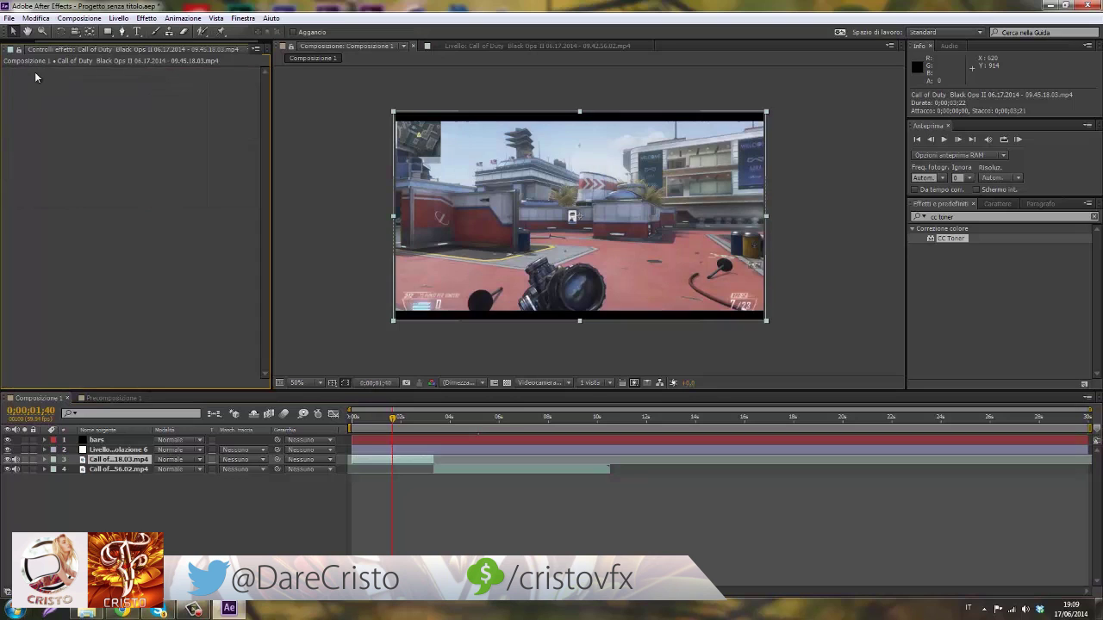
pyautogui.click(492, 451)
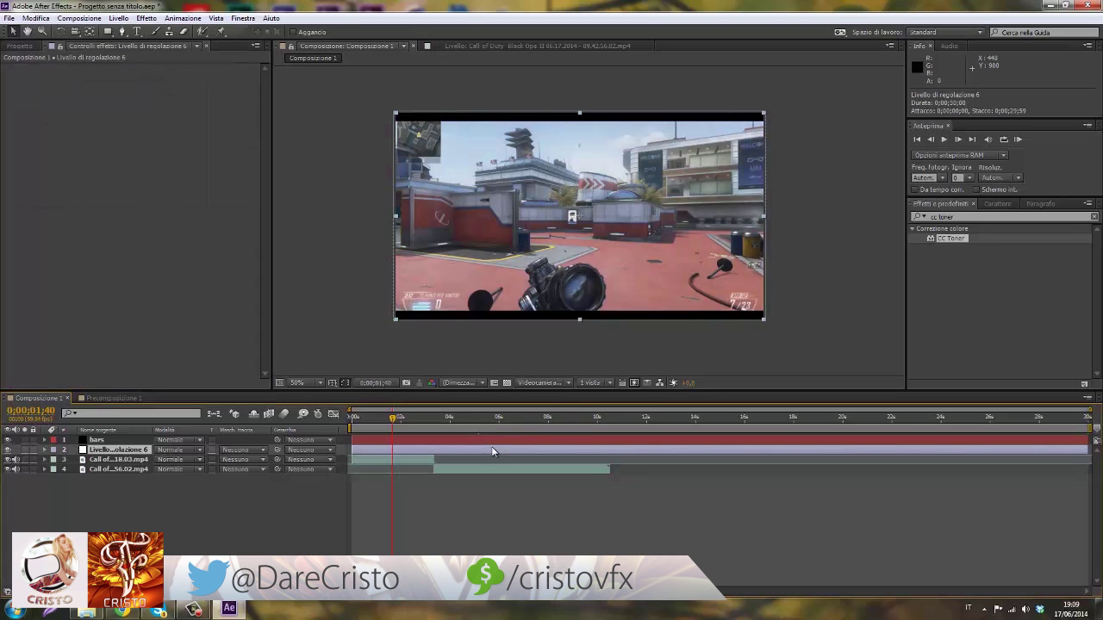
pyautogui.hotkey('ctrl', 'v')
# Step through frames around 7 seconds to check the shared grade.
pyautogui.click(529, 417)
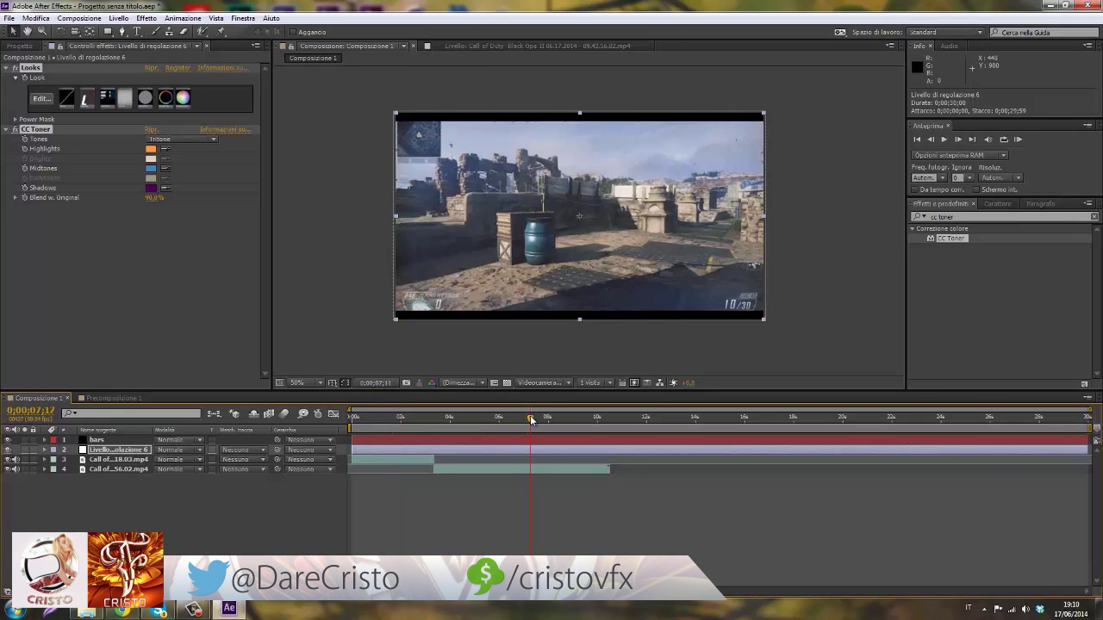
pyautogui.moveTo(530, 417); pyautogui.dragTo(533, 419)
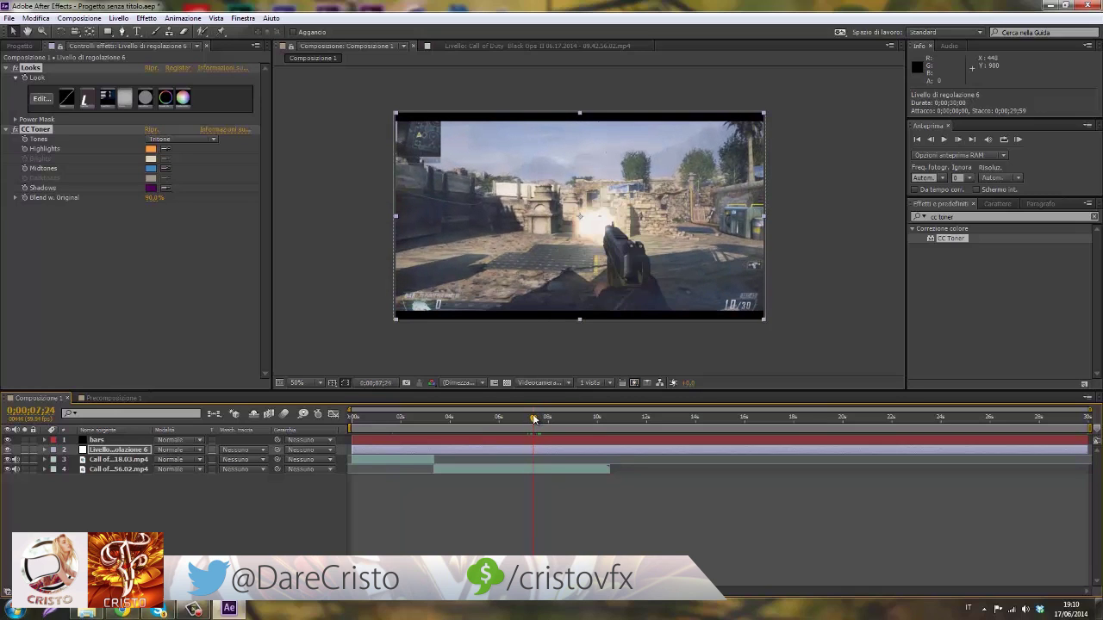
pyautogui.click(610, 512)
# Apply the Contrasta effect to the adjustment layer from Effects & Presets.
pyautogui.click(947, 216)
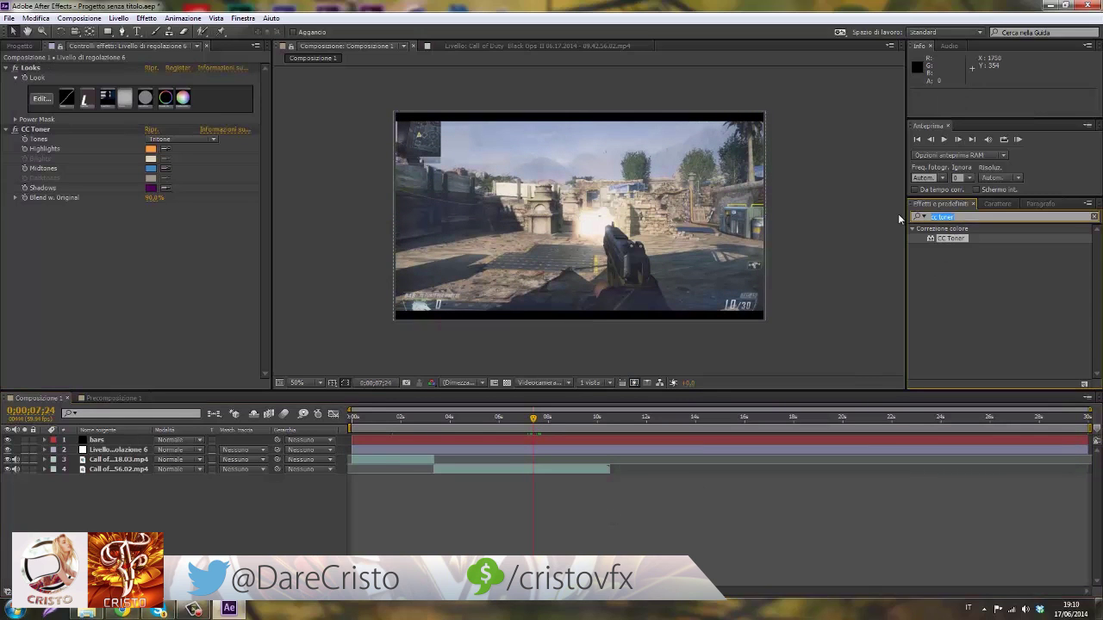
pyautogui.write('contrasta')
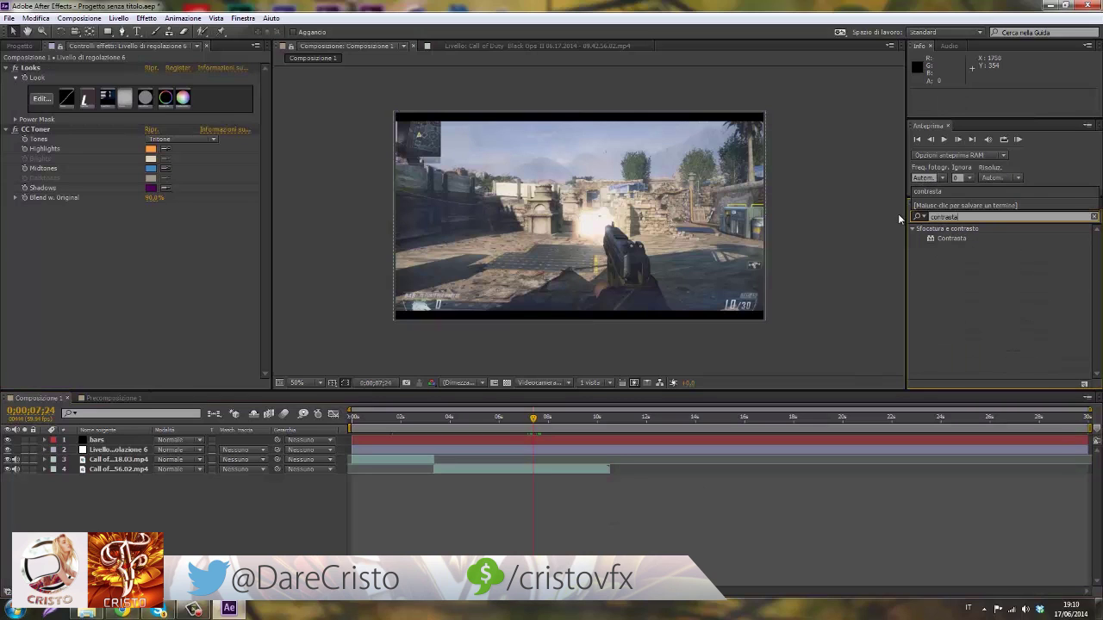
pyautogui.moveTo(950, 238); pyautogui.dragTo(158, 239)
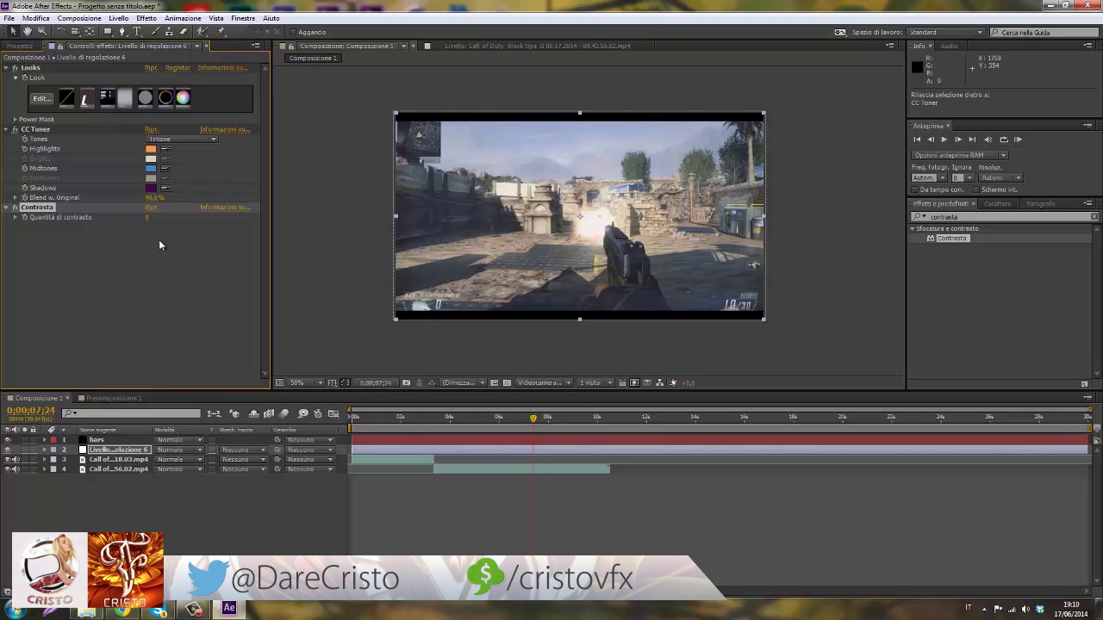
# Set Contrasta's contrast amount to 15 and search the effects for 'aggiungi'.
pyautogui.click(149, 217)
pyautogui.write('15')
pyautogui.click(169, 286)
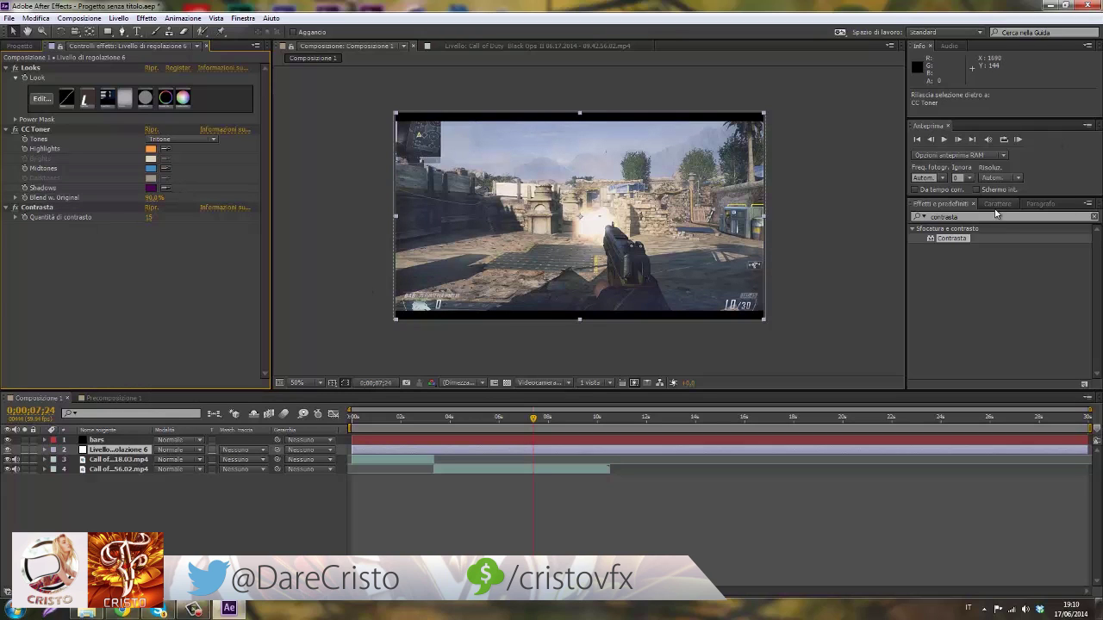
pyautogui.hotkey('ctrl', '5')
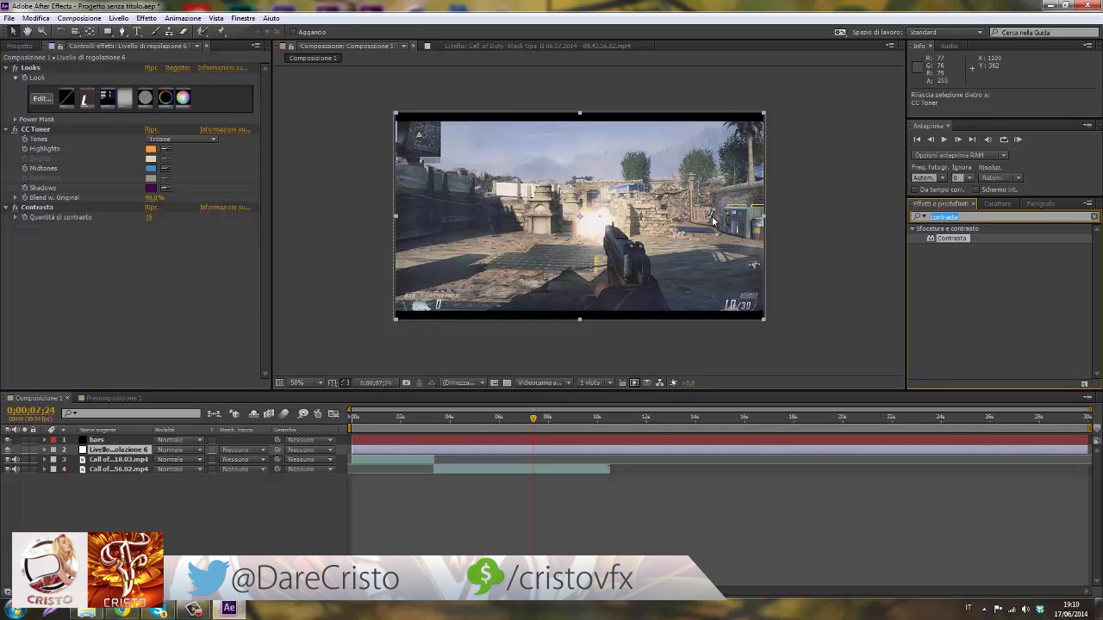
pyautogui.write('agg')
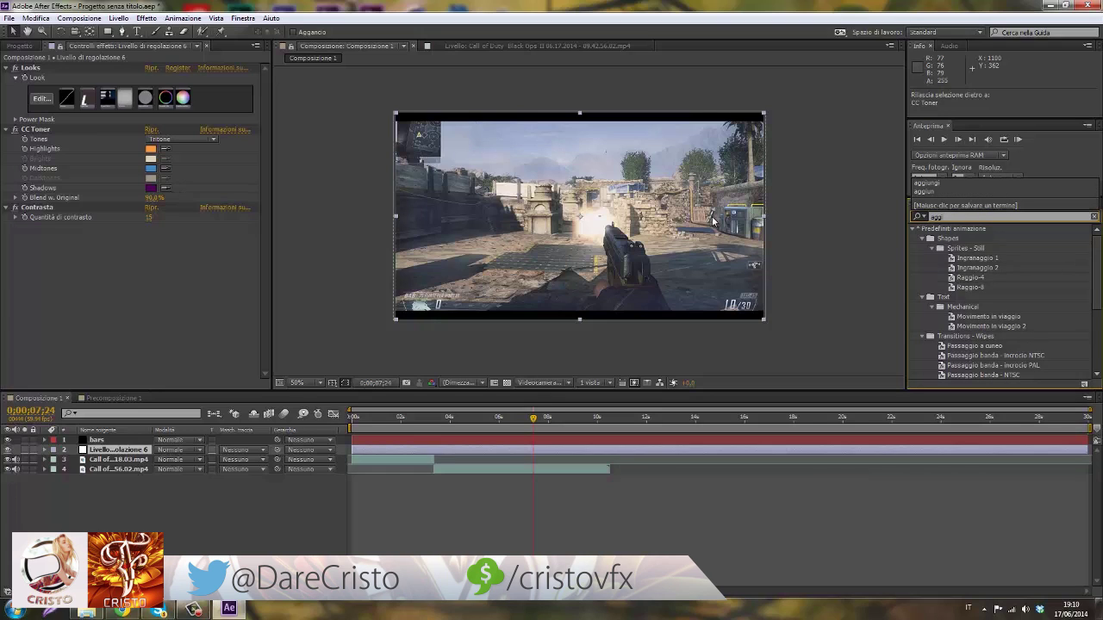
pyautogui.write('iungi')
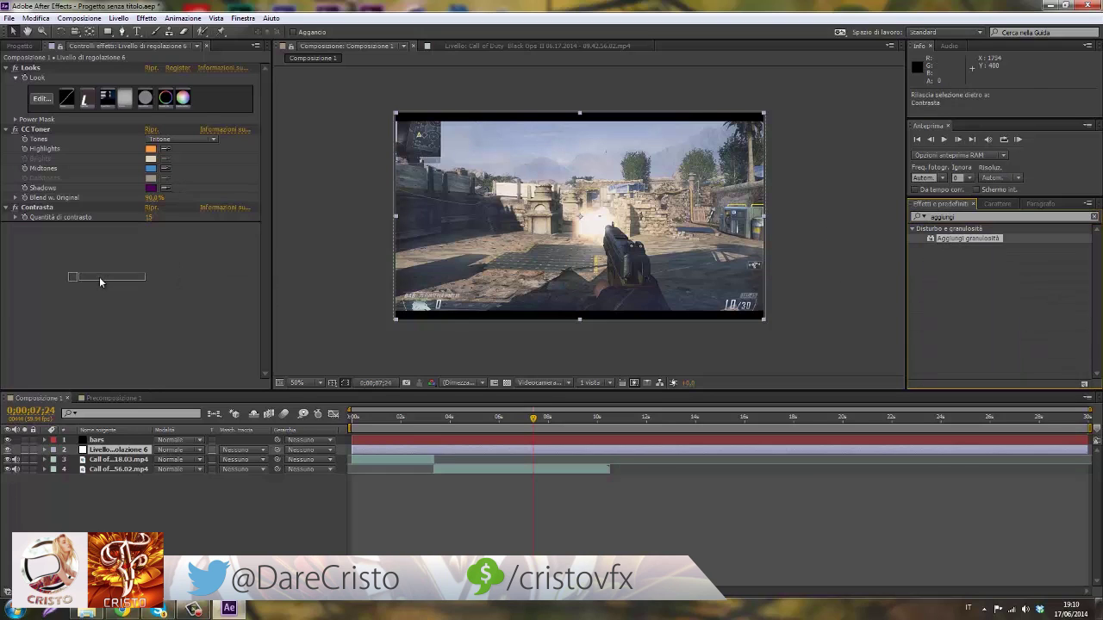
# Add Aggiungi granulosità to the adjustment layer, showing Output finale at intensity 0,23.
pyautogui.moveTo(956, 239); pyautogui.dragTo(99, 276)
pyautogui.click(208, 237)
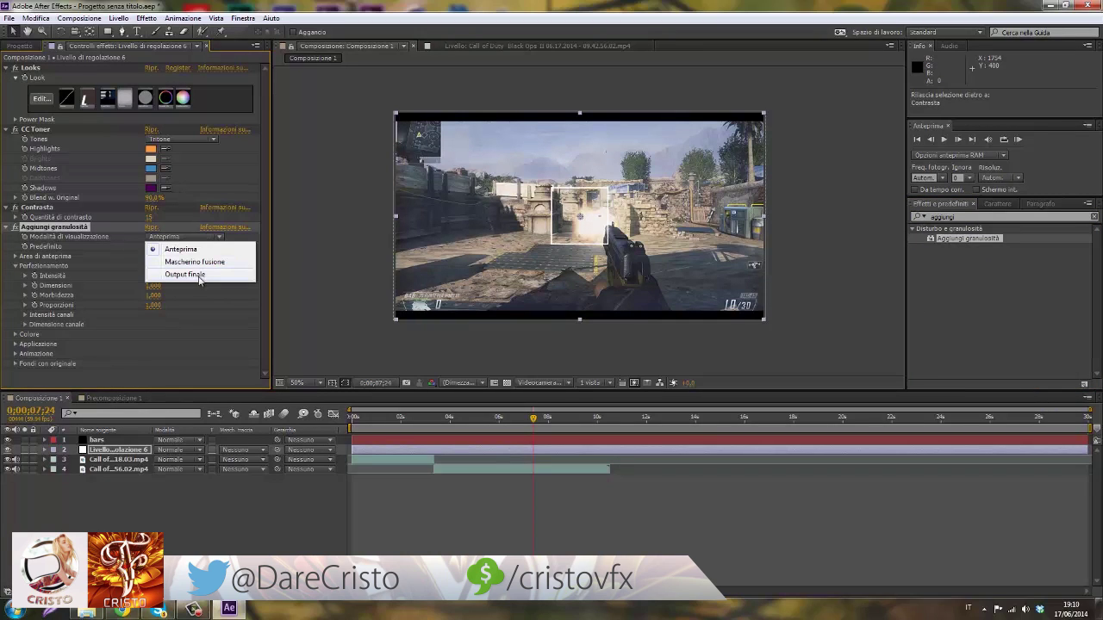
pyautogui.click(198, 274)
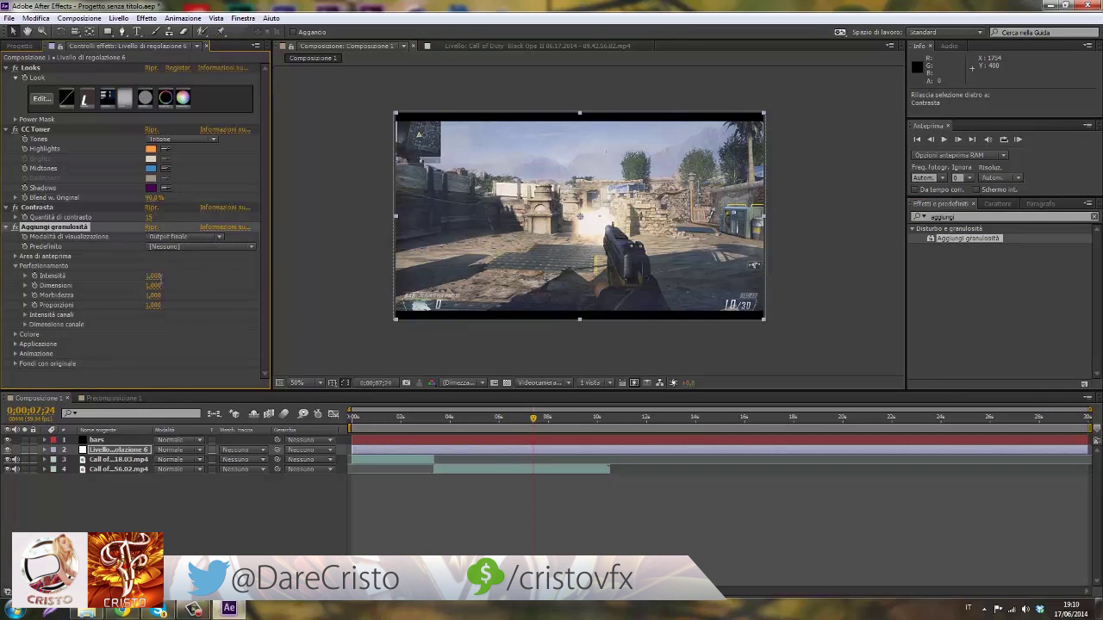
pyautogui.click(155, 275)
pyautogui.write('0,23')
pyautogui.press('Return')
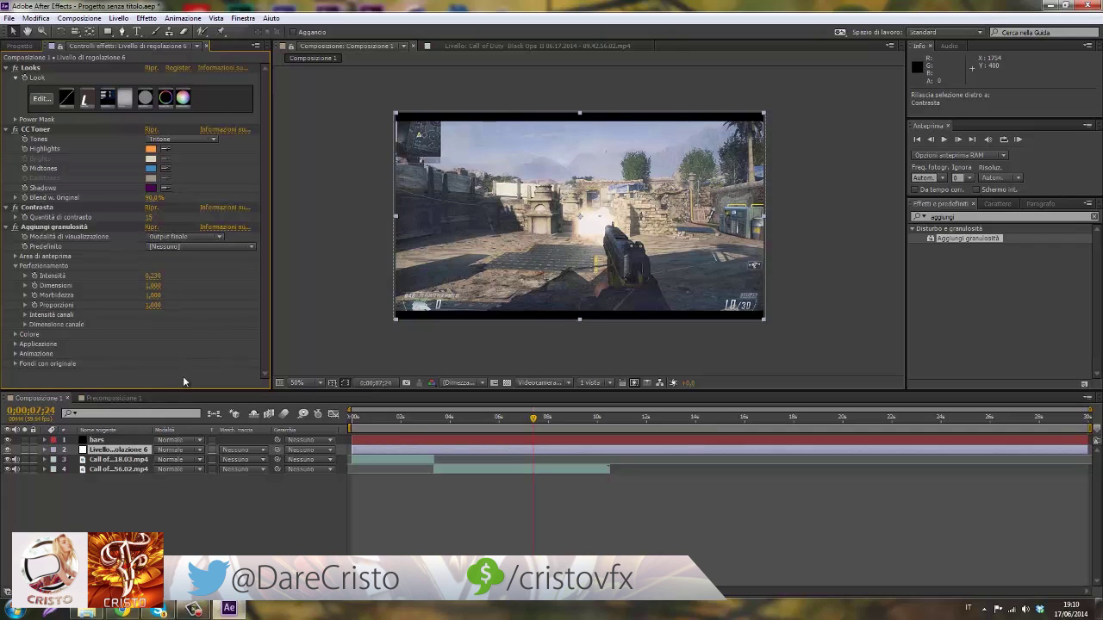
# Collapse the grain, Contrasta, CC Toner and Looks effects, and return to about 2 seconds.
pyautogui.click(6, 226)
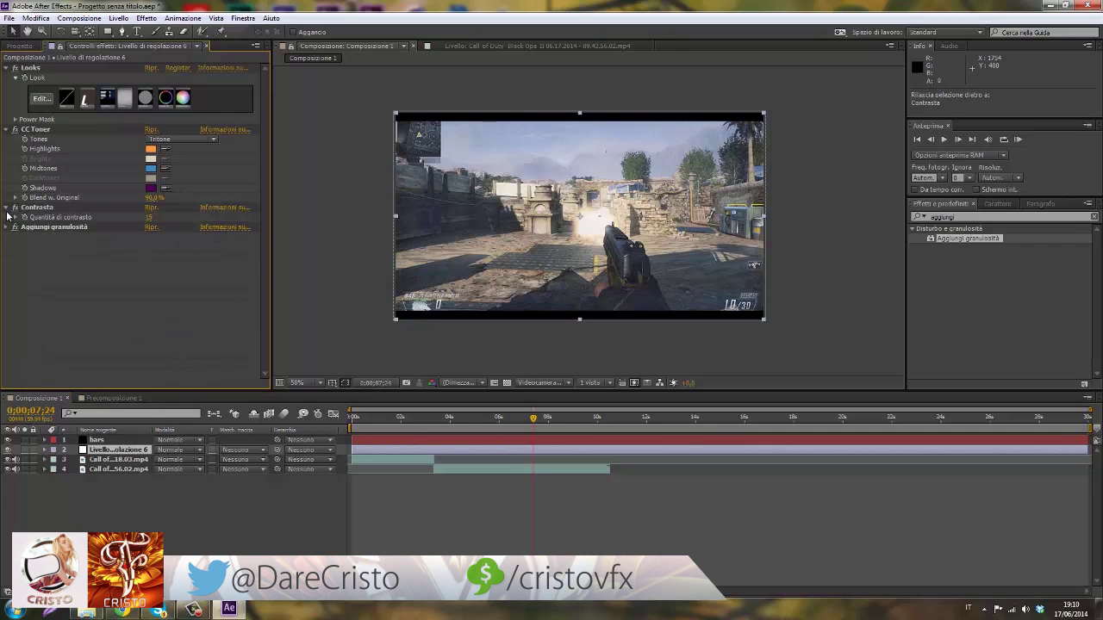
pyautogui.click(6, 207)
pyautogui.click(6, 129)
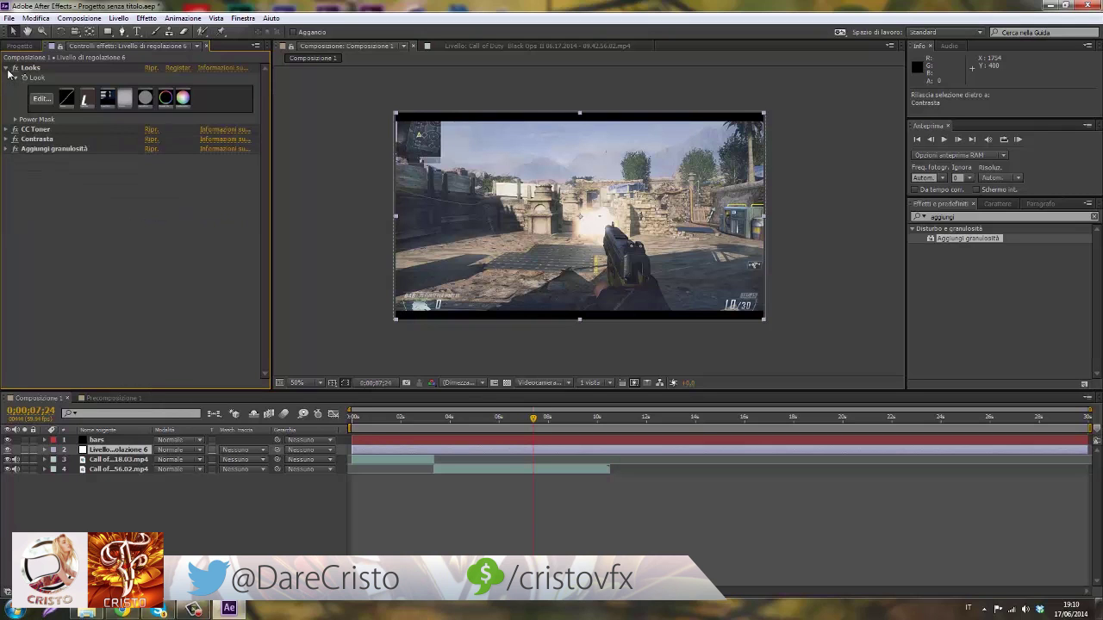
pyautogui.click(6, 68)
pyautogui.moveTo(410, 418)
pyautogui.mouseDown()
pyautogui.moveTo(400, 420)
pyautogui.moveTo(421, 420)
pyautogui.mouseUp()
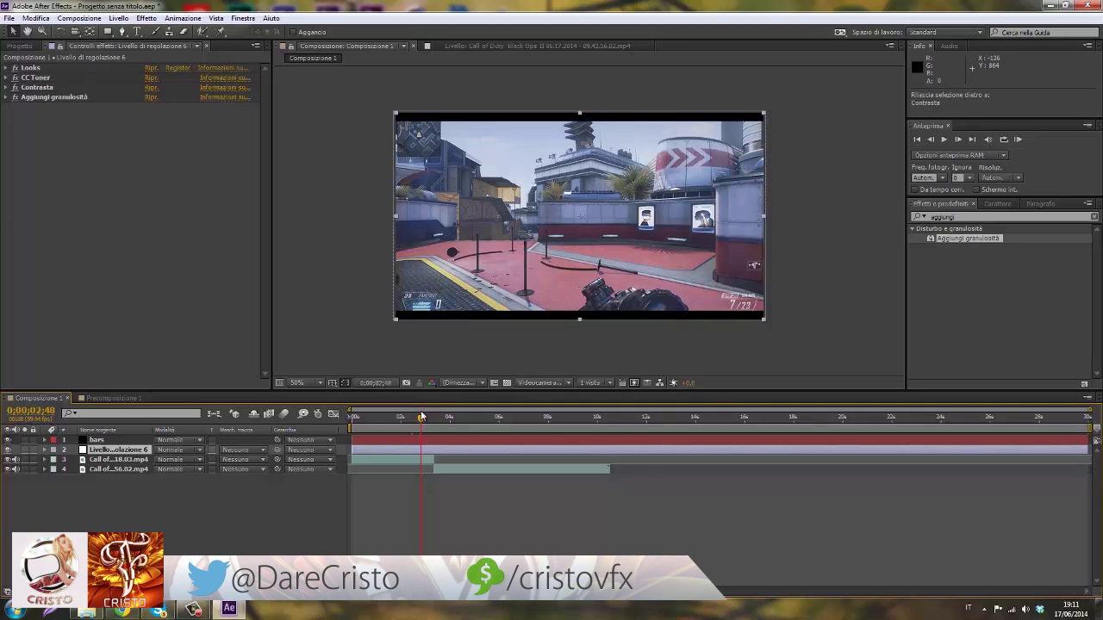
pyautogui.click(69, 97)
pyautogui.keyDown('shift'); pyautogui.click(49, 70); pyautogui.keyUp('shift')
pyautogui.click(182, 18)
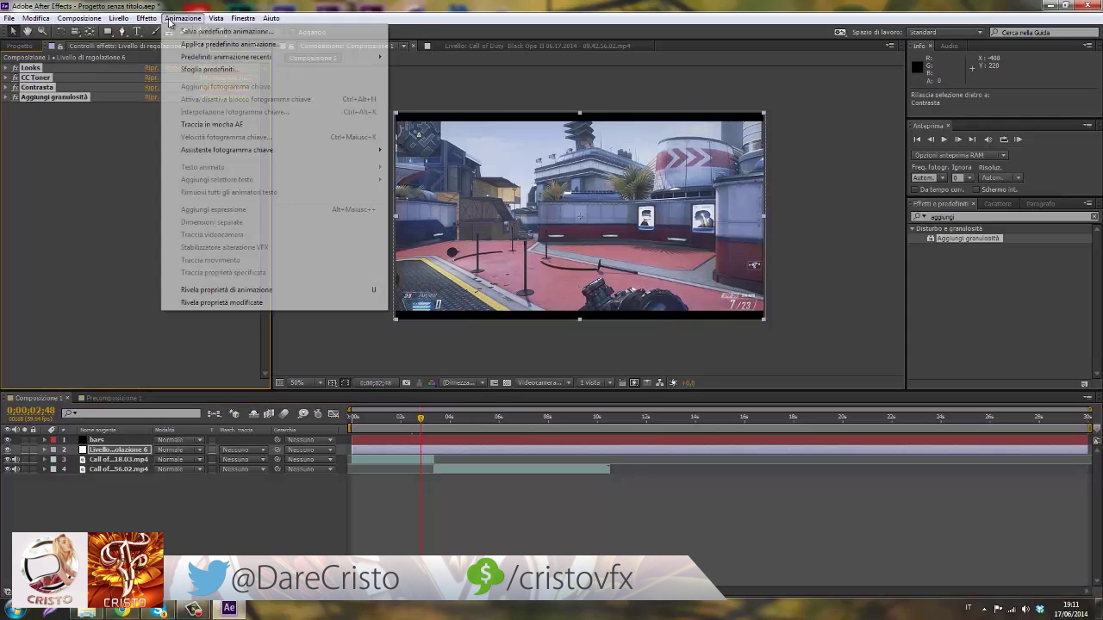
pyautogui.click(185, 31)
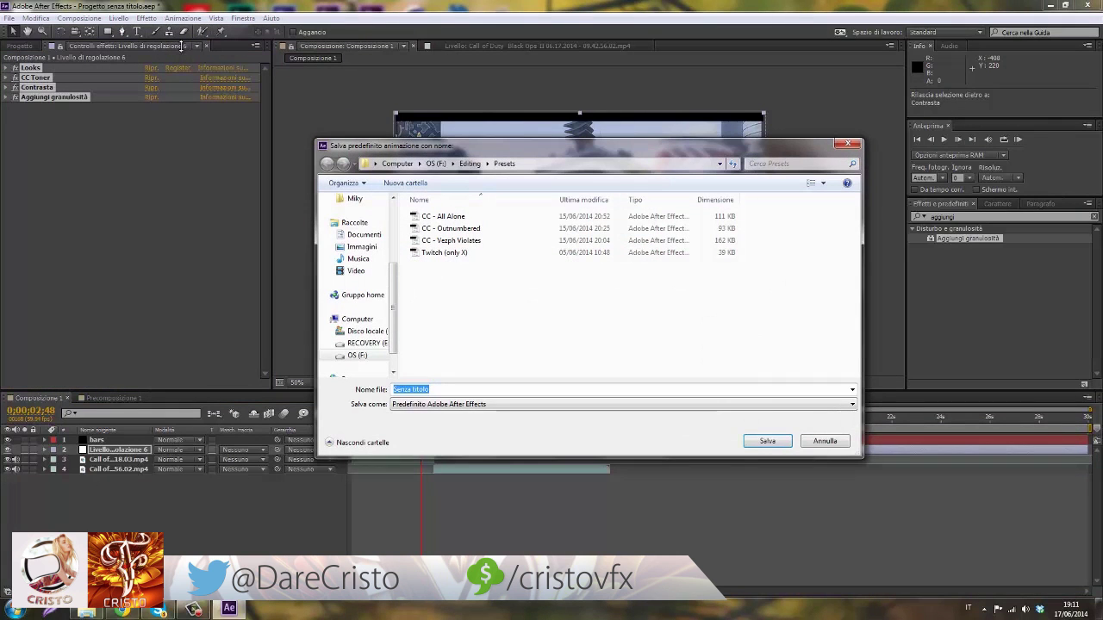
pyautogui.click(845, 145)
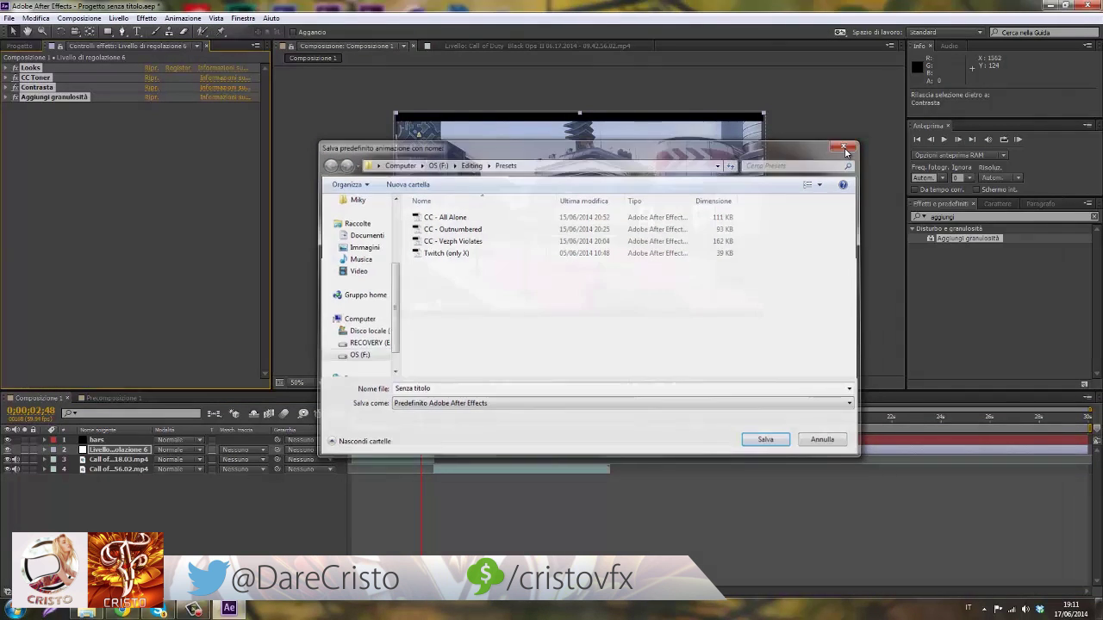